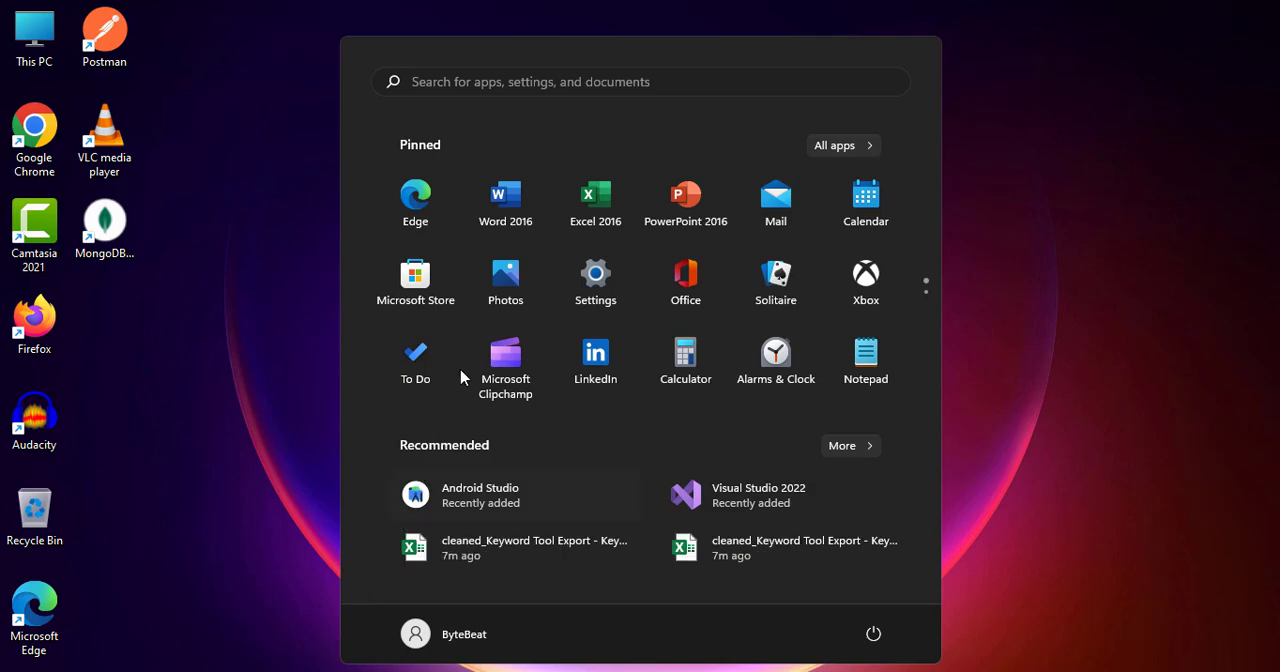
- Check the Windows Update page in Settings for the update status, and close Settings
left_click(617, 274)
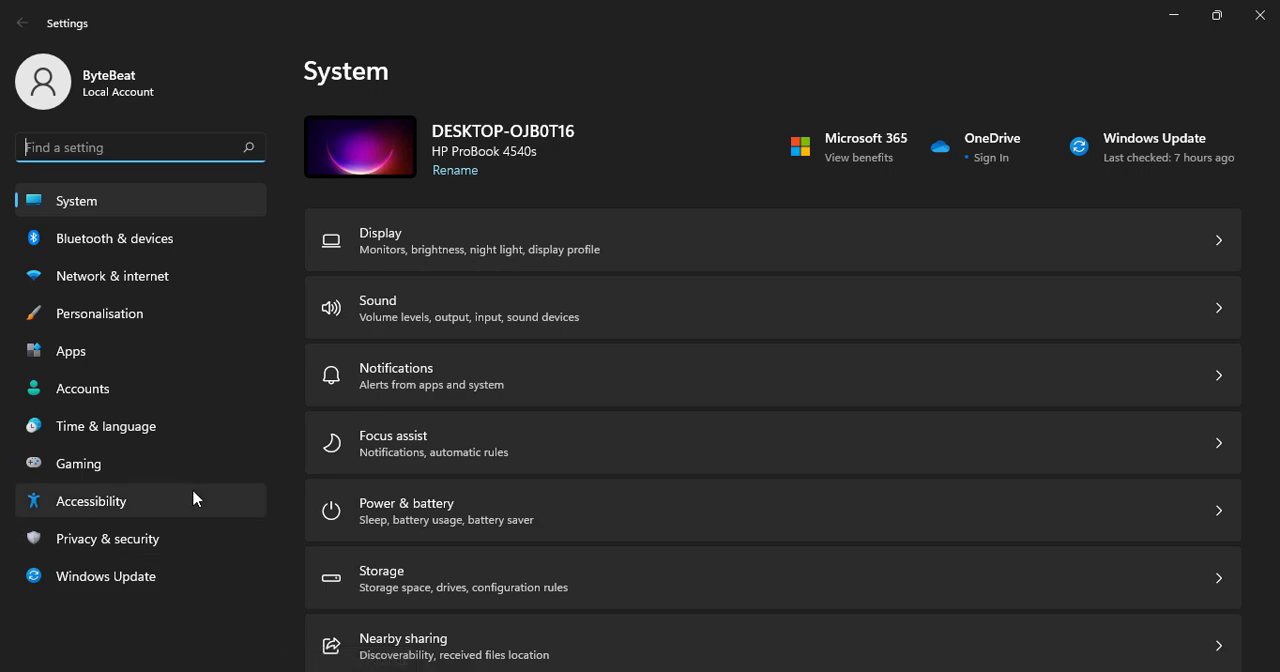
left_click(181, 584)
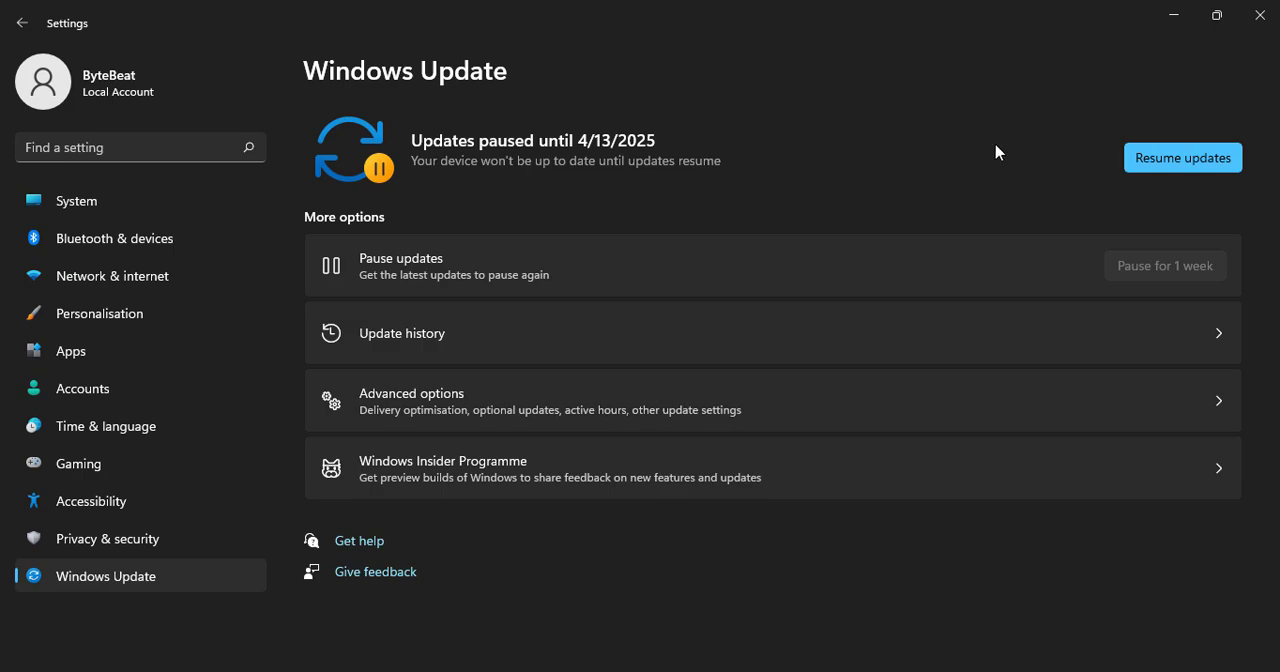
left_click(1261, 15)
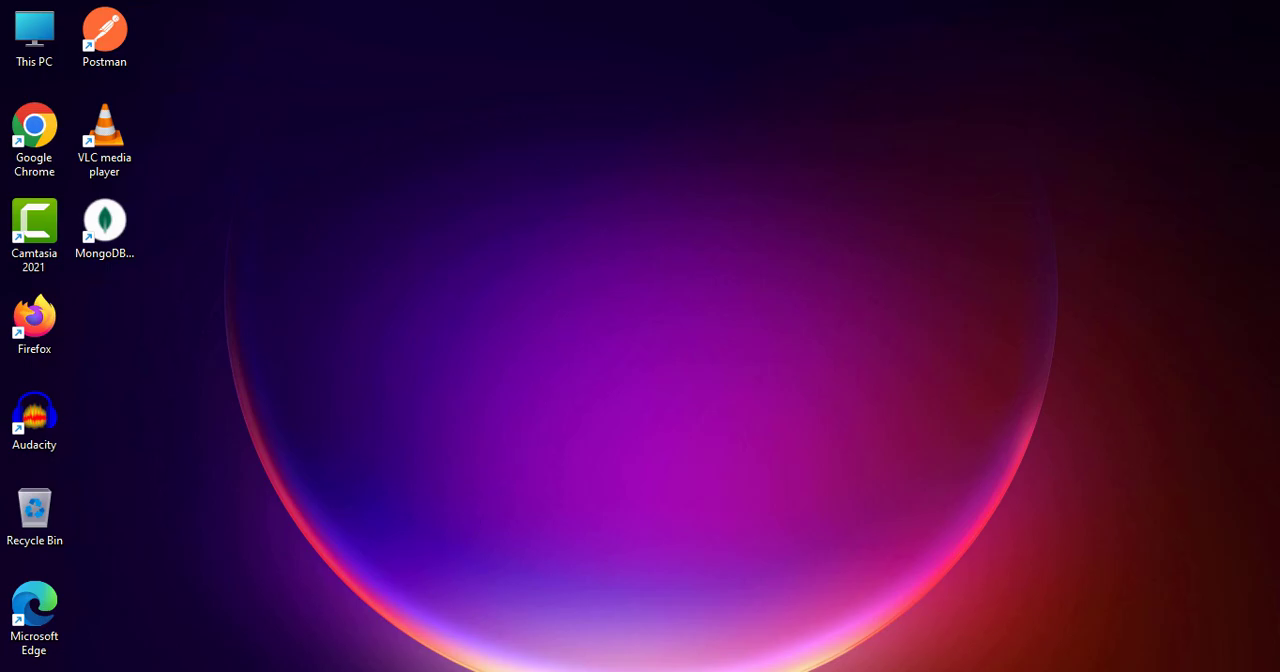
- Search Windows for cmd and open Command Prompt as administrator
key("super+s")
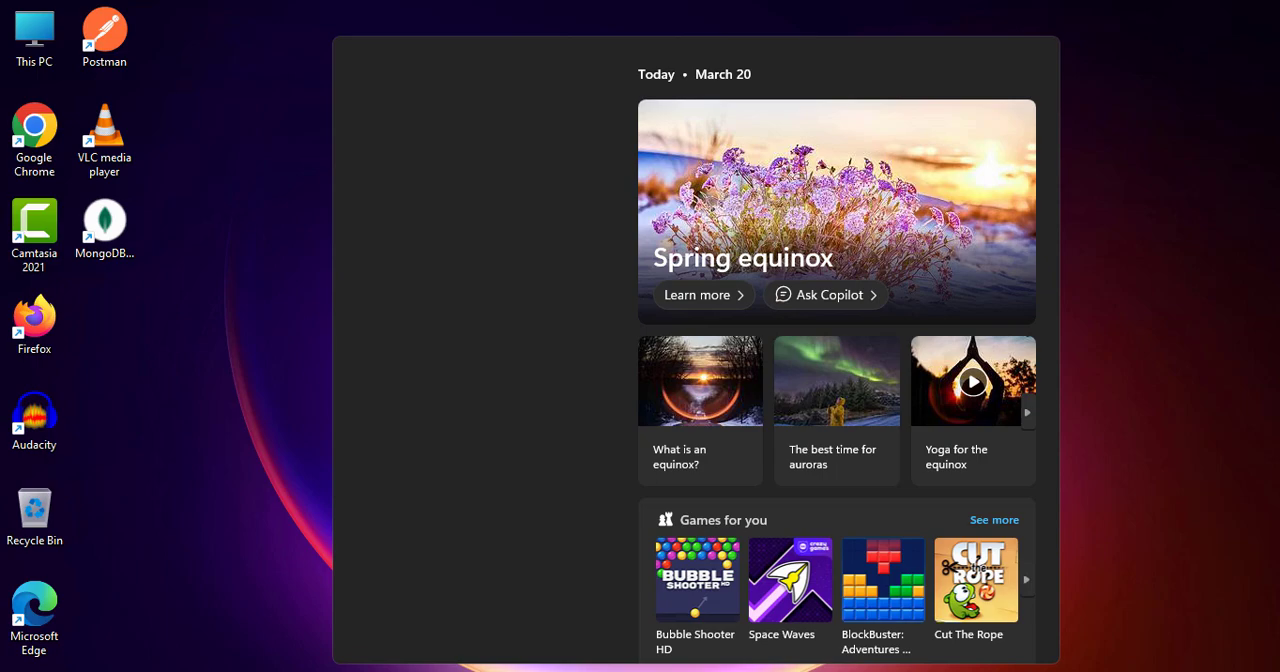
type("cmd")
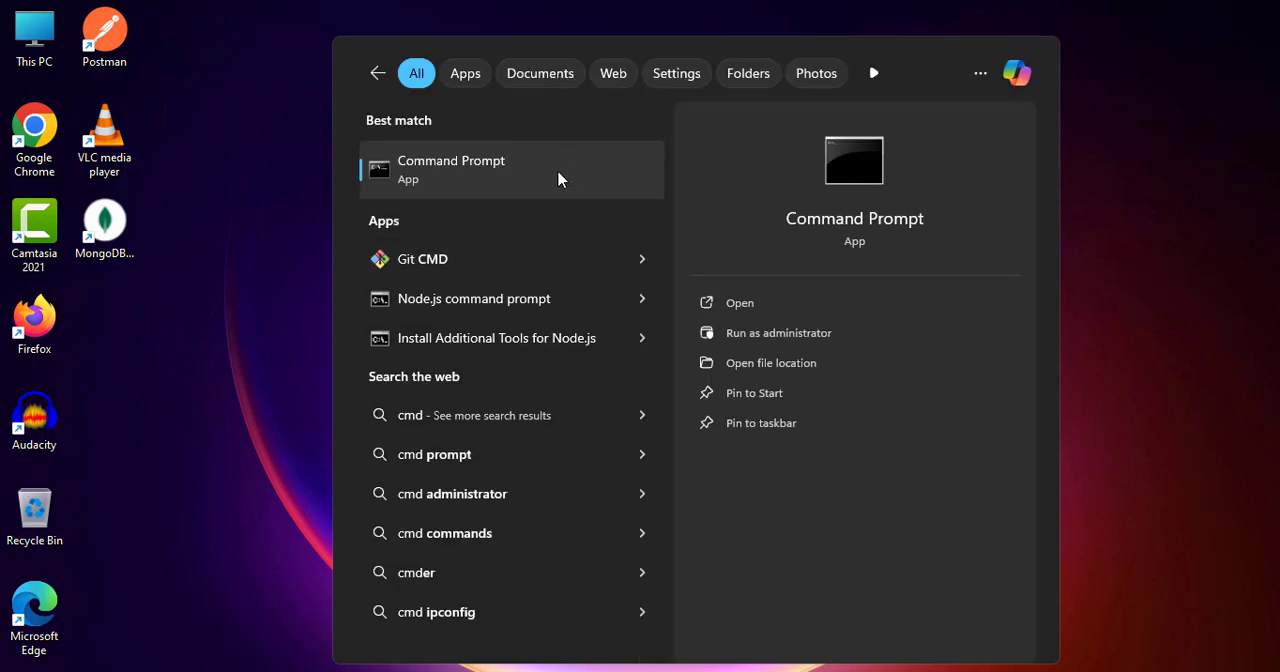
right_click(528, 158)
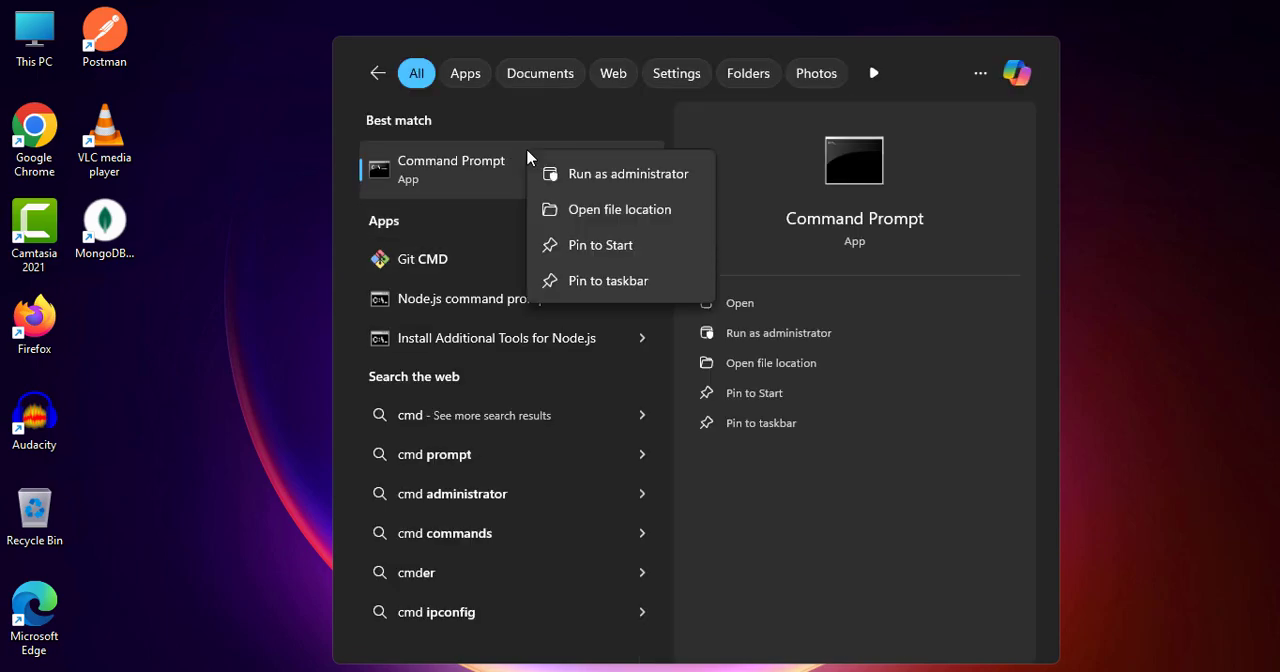
left_click(597, 174)
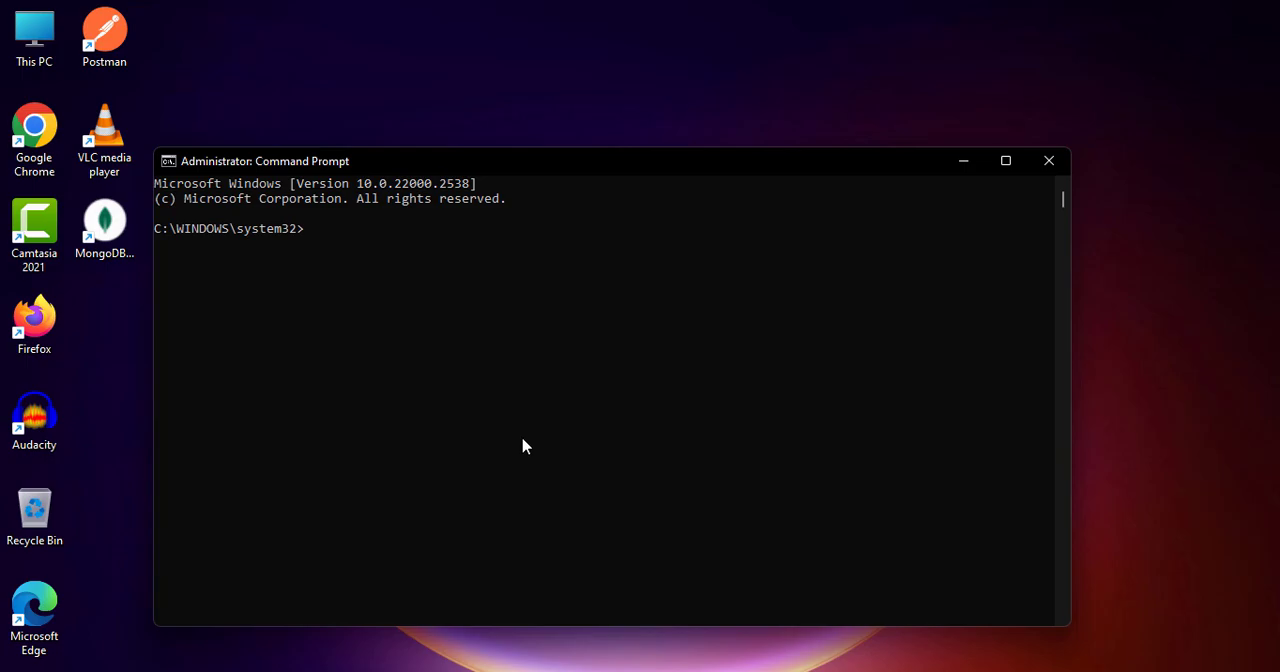
- Enter the command sfc /scannow at the administrator prompt, and clear it without running it
left_click(524, 441)
type("DISM /Online /Cleanup")
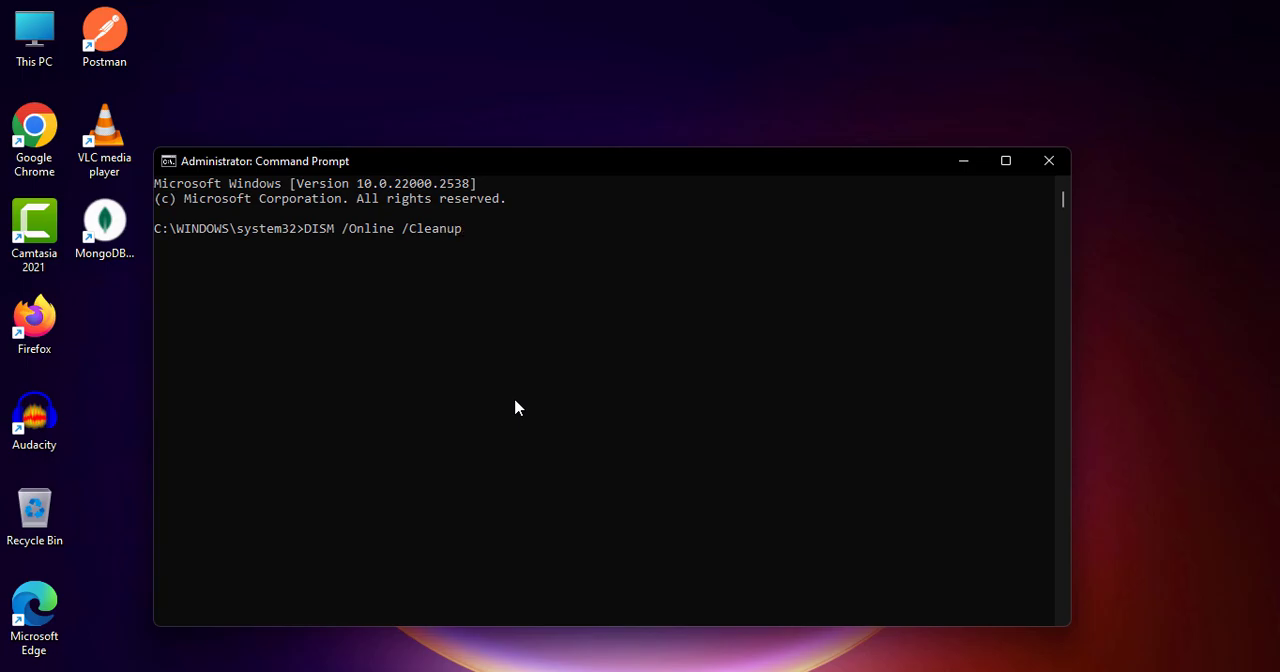
- Enter DISM /Online /Cleanup-Image /RestoreHealth at the prompt, and close Command Prompt without running it
type("-Image /RestoreHealth")
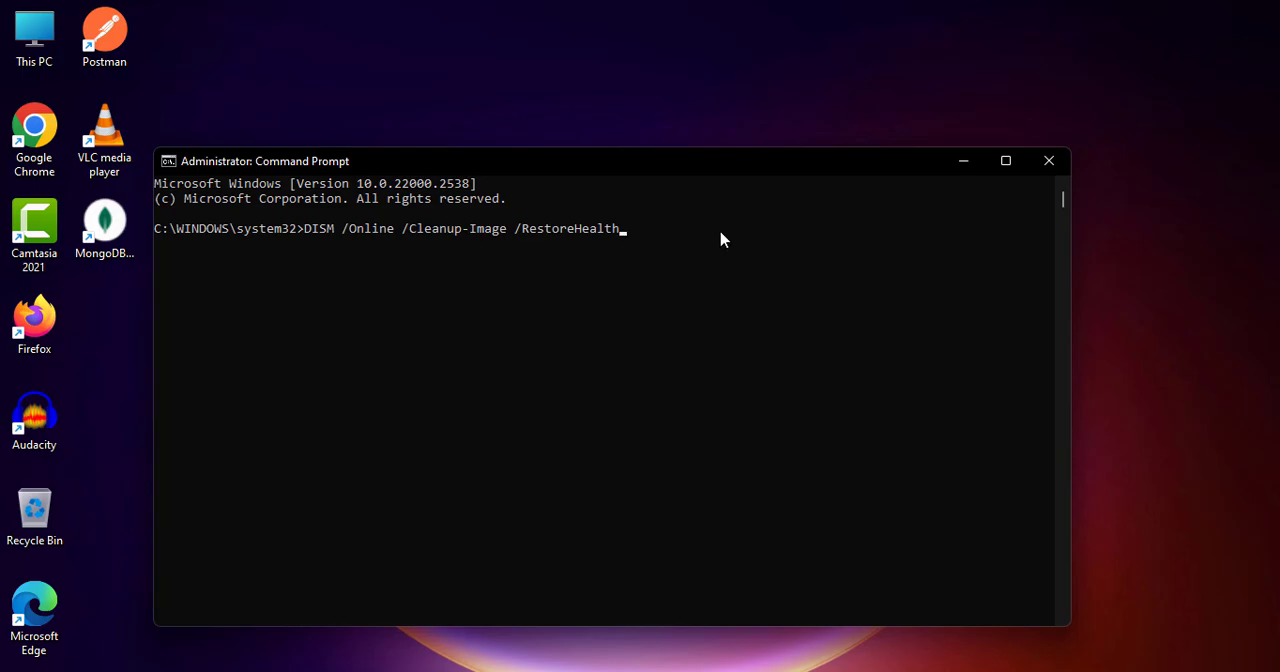
left_click(1036, 166)
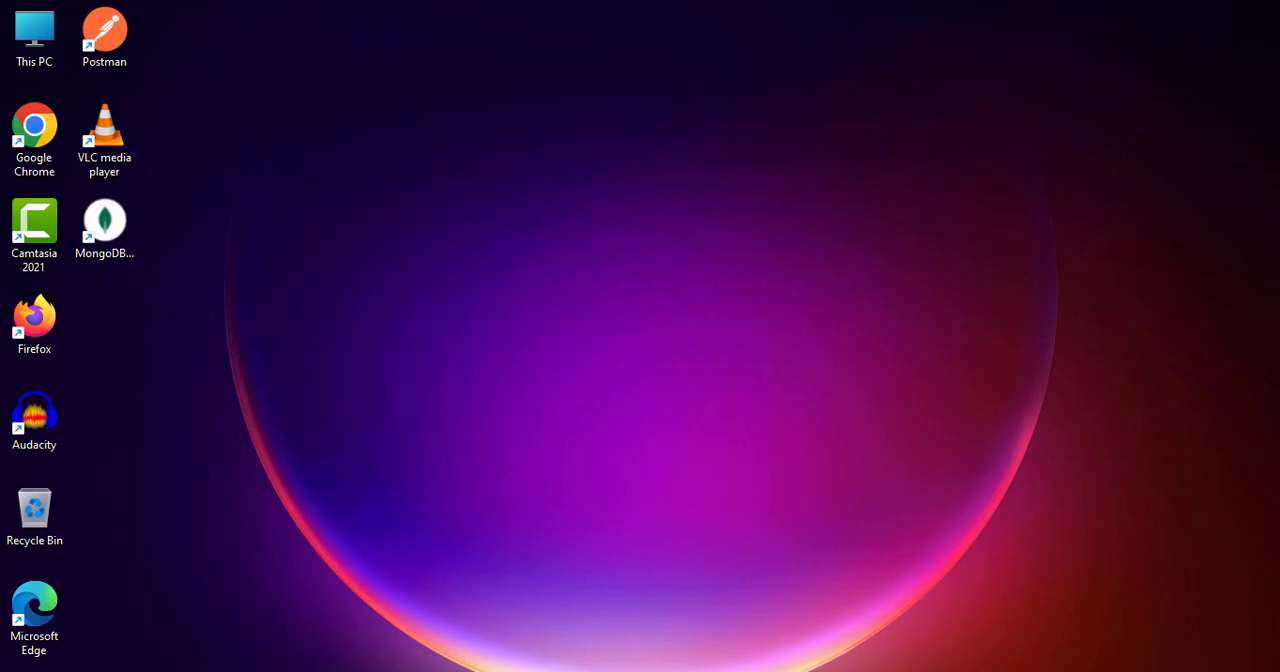
- Open Device Manager and maximize its window
right_click(305, 671)
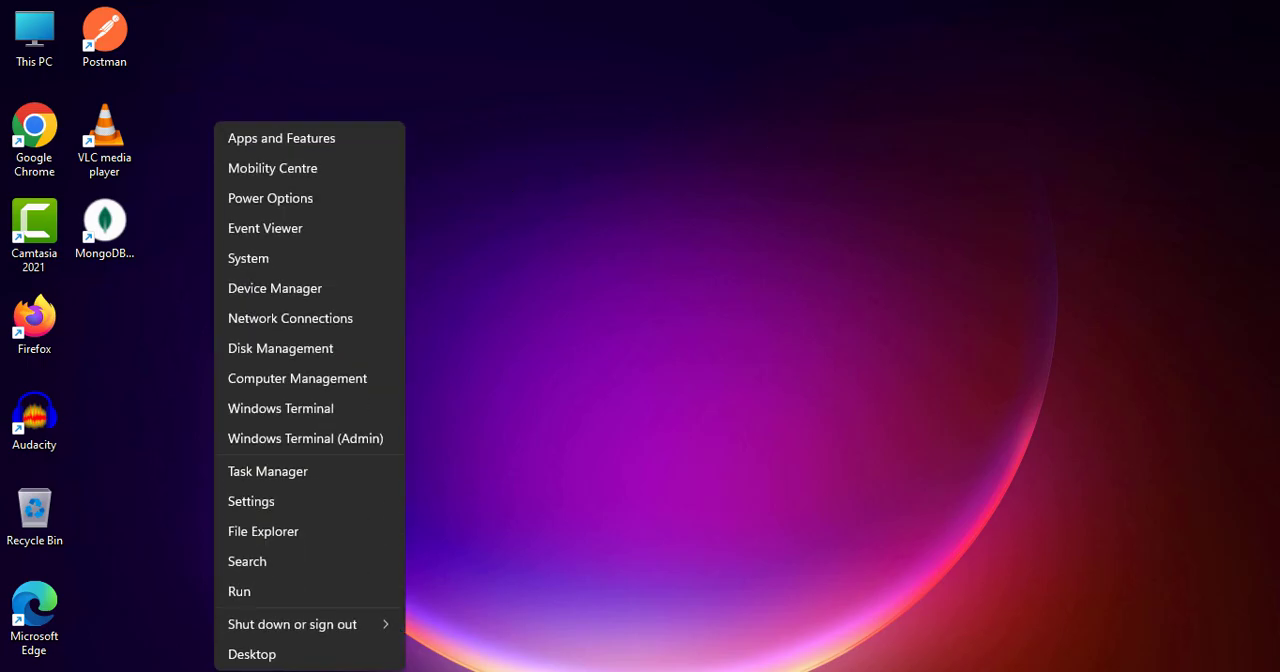
left_click(300, 289)
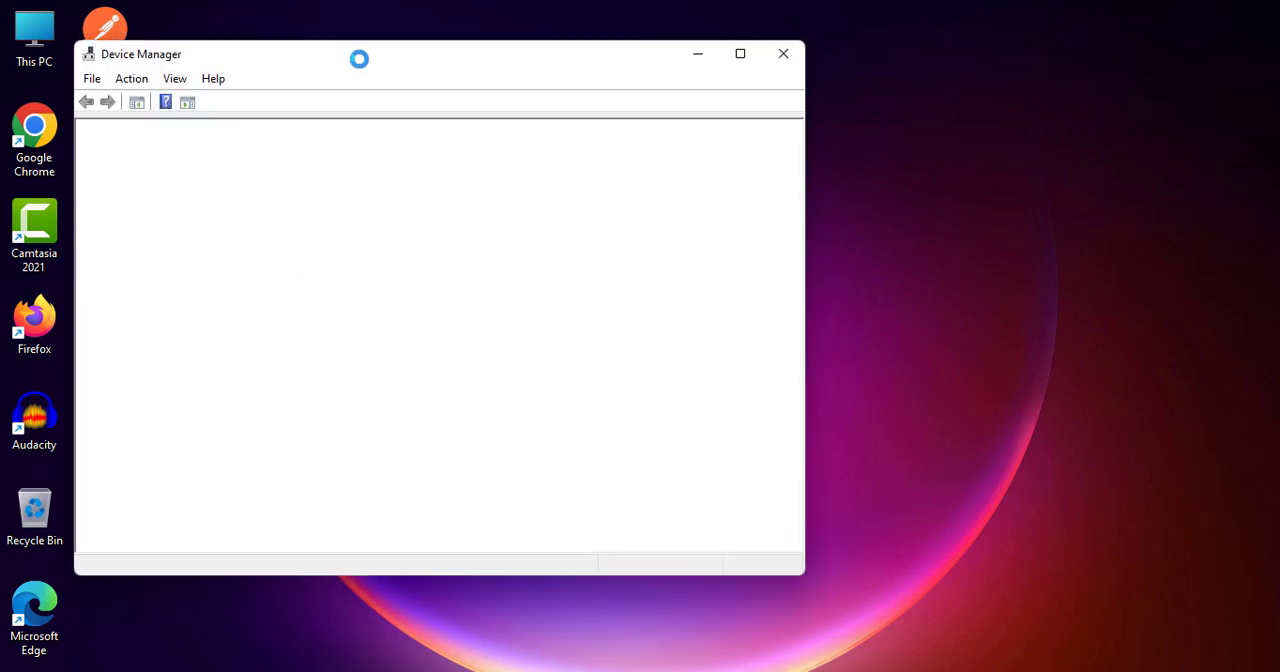
left_click_drag(359, 59, 489, 72)
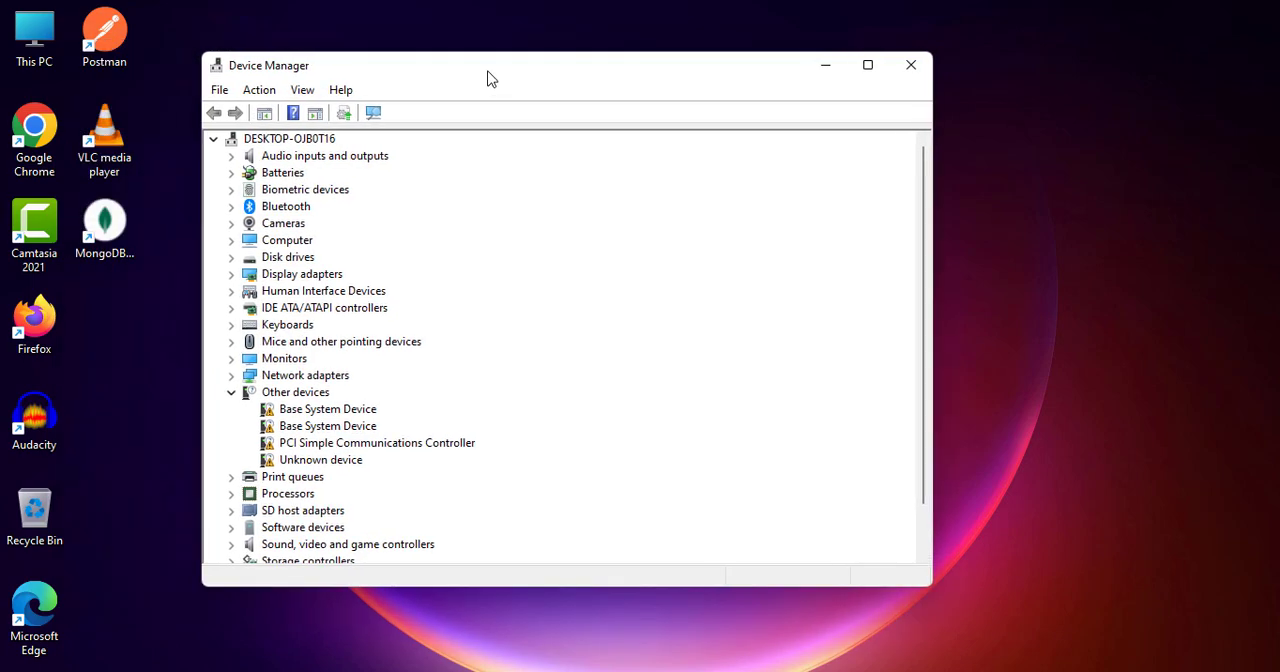
double_click(489, 72)
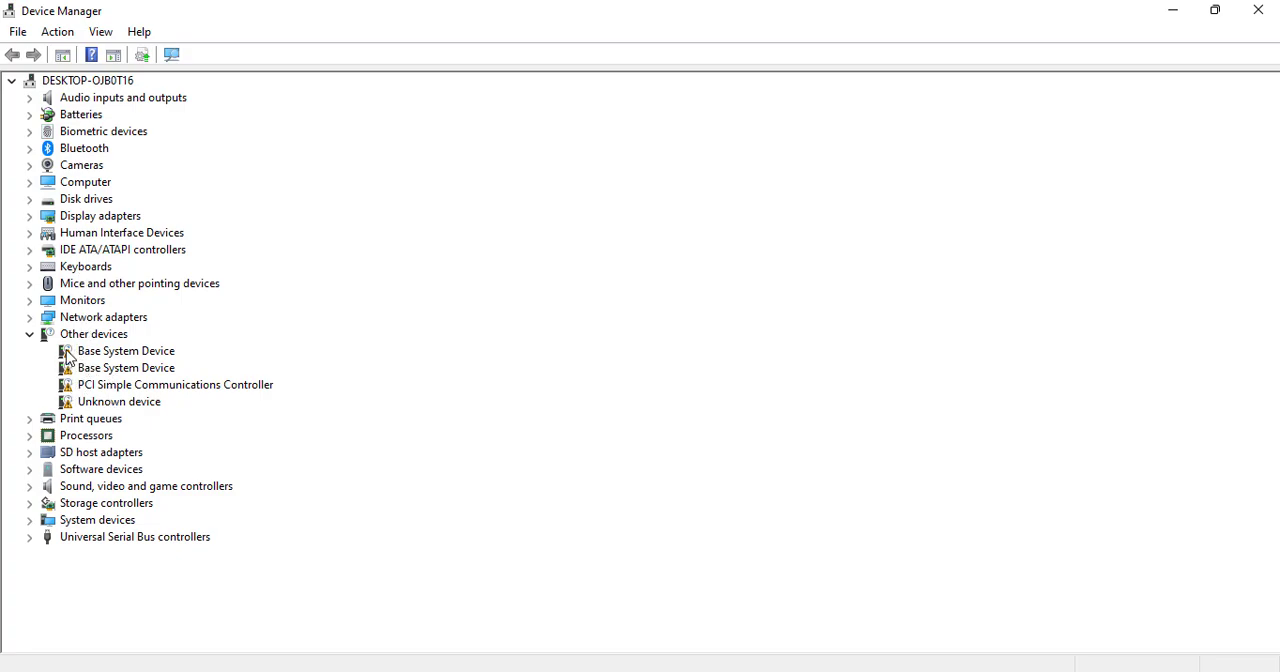
- Search automatically for a driver for the first Base System Device under Other devices, and close the update wizard
left_click(140, 354)
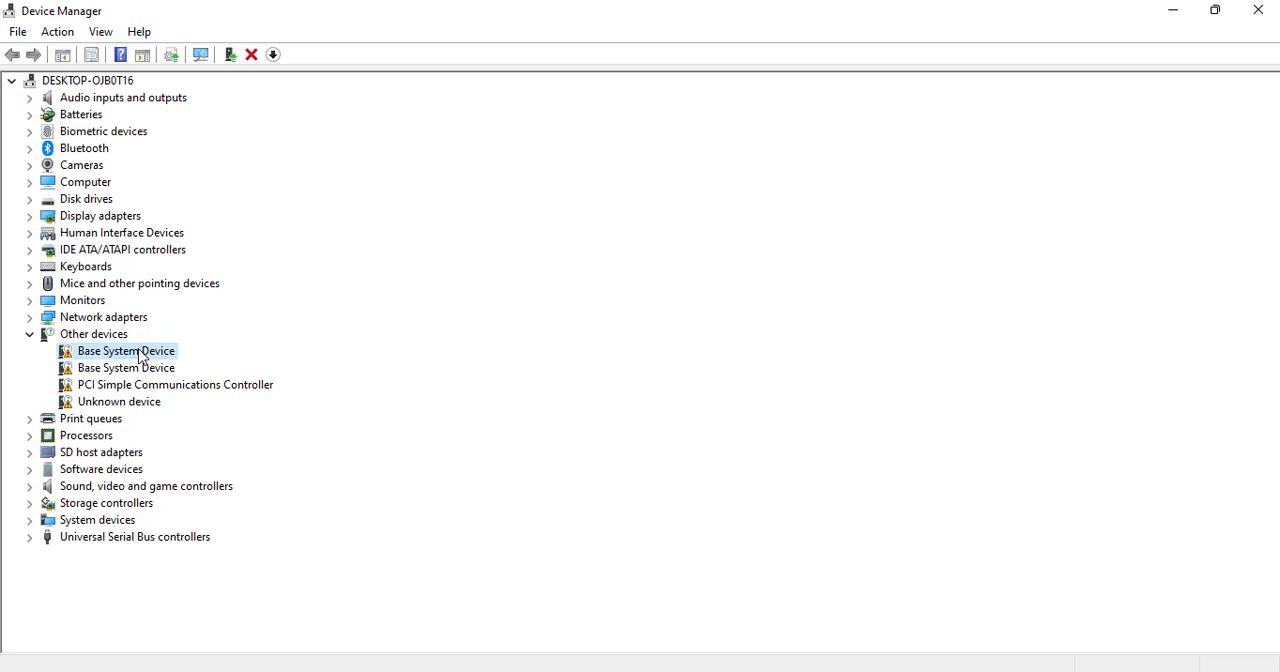
right_click(140, 354)
left_click(193, 362)
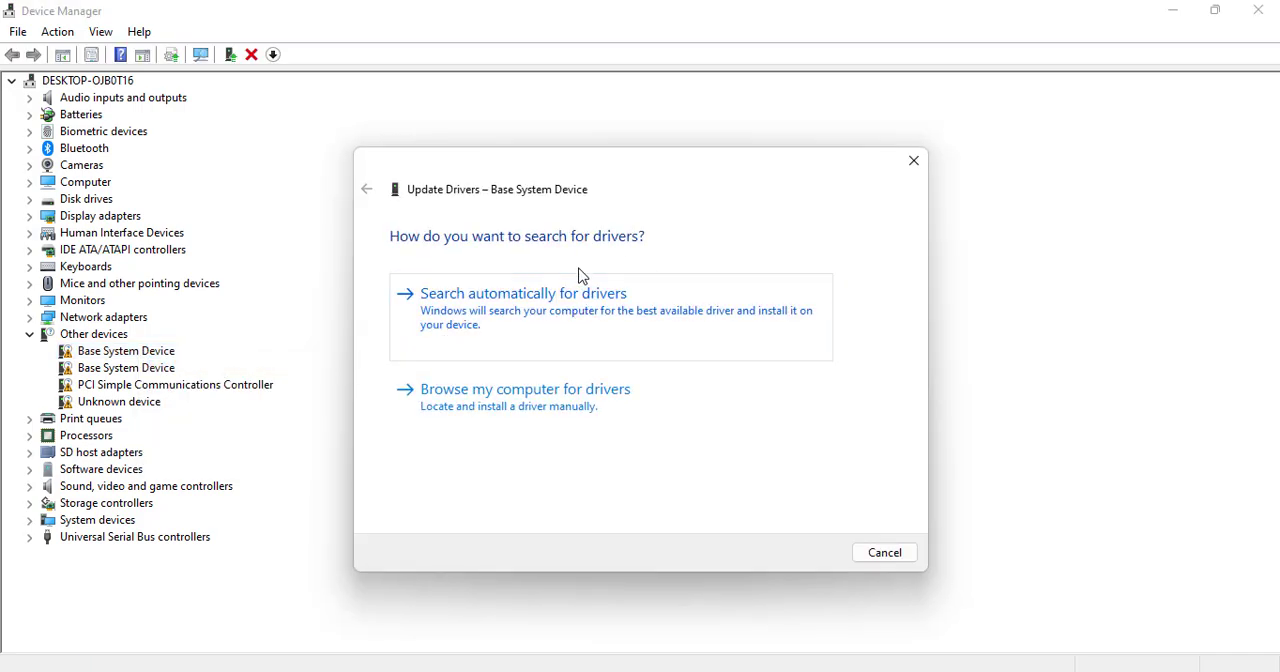
left_click(506, 312)
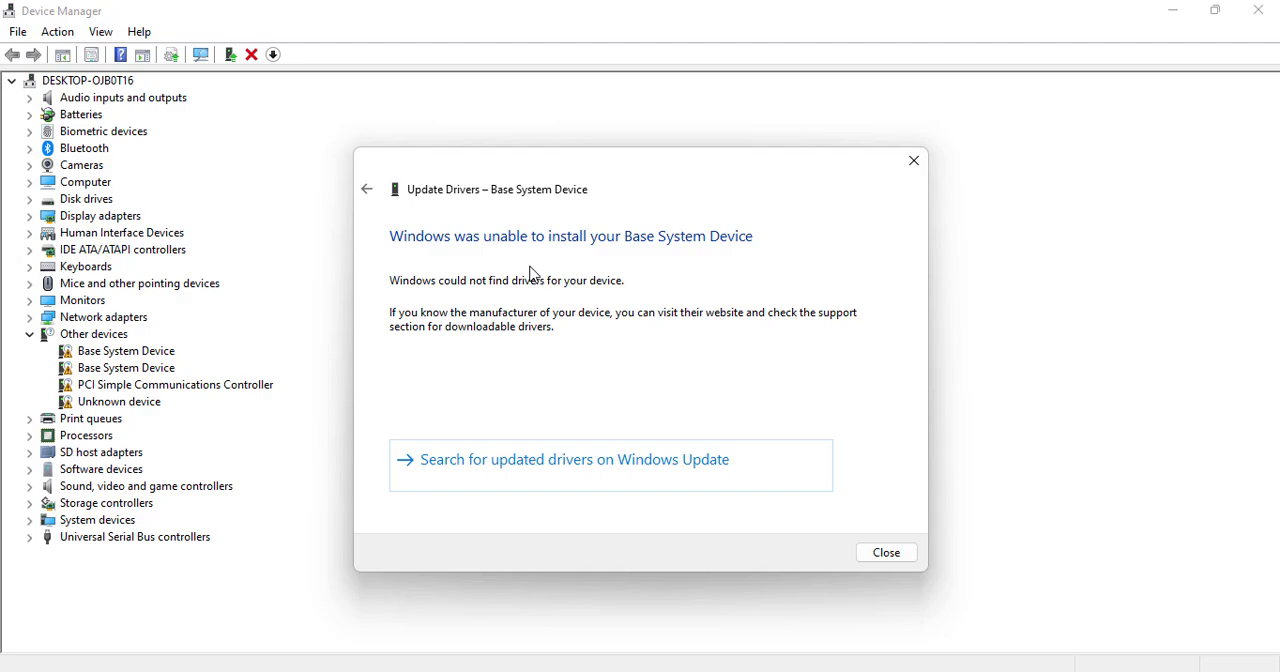
left_click(913, 162)
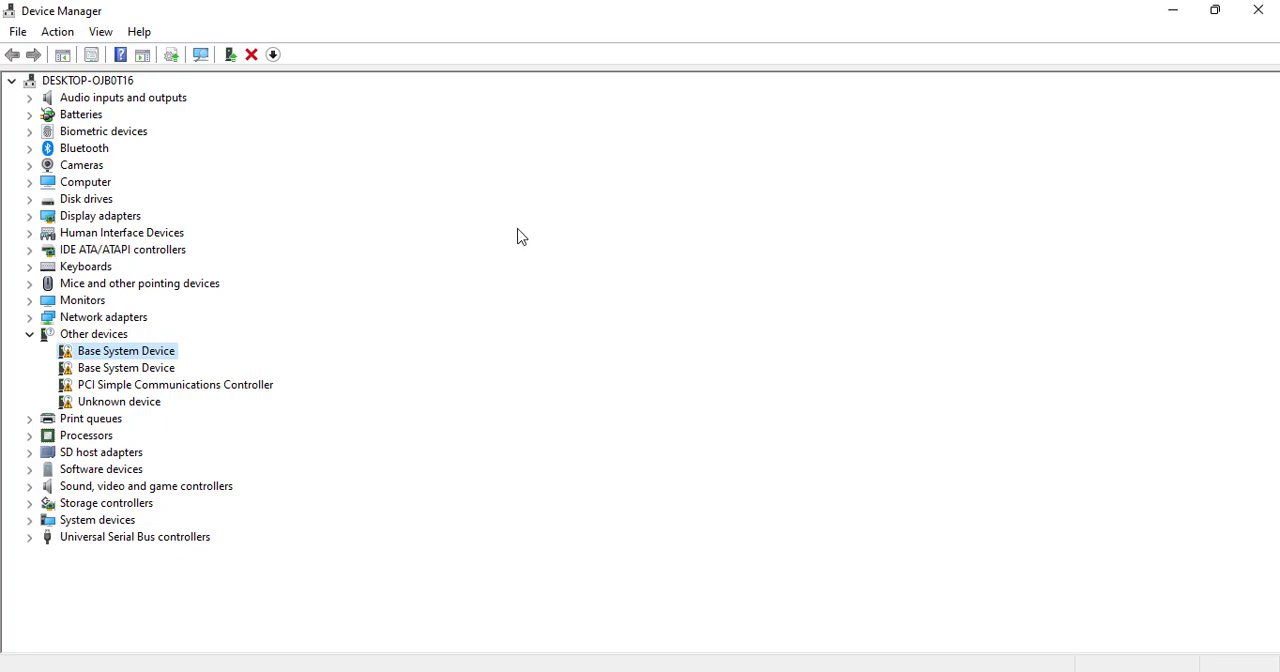
- Review the second Base System Device, the PCI Simple Communications Controller and the Unknown device under Other devices
left_click(163, 370)
left_click(150, 390)
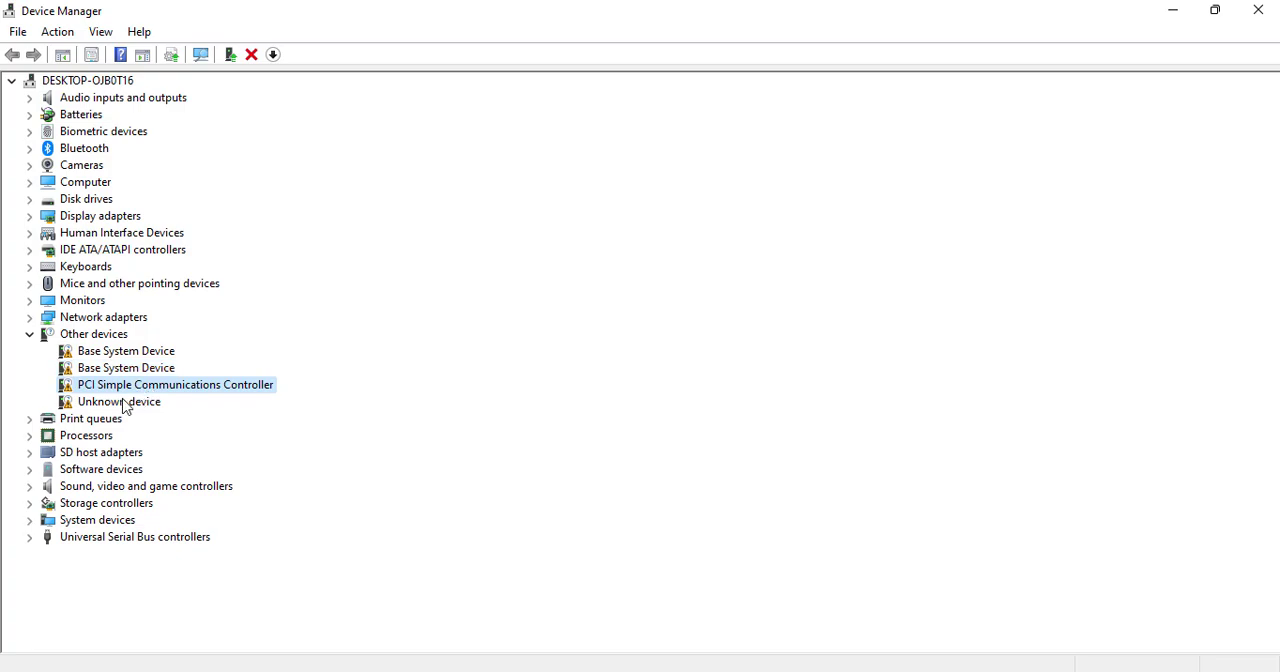
left_click(125, 402)
left_click(121, 374)
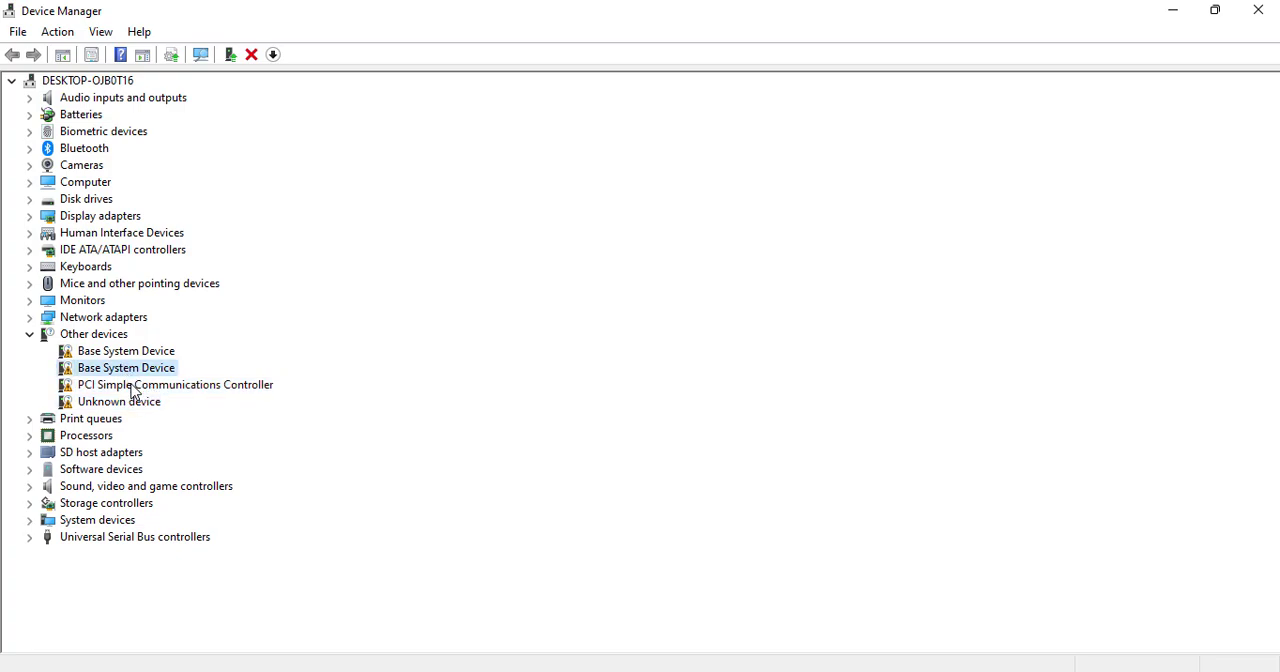
left_click(135, 389)
left_click(133, 405)
left_click(127, 370)
- Search automatically for an updated driver for the Intel(R) HD Graphics 4000 display adapter, and close the wizard and Device Manager
double_click(82, 218)
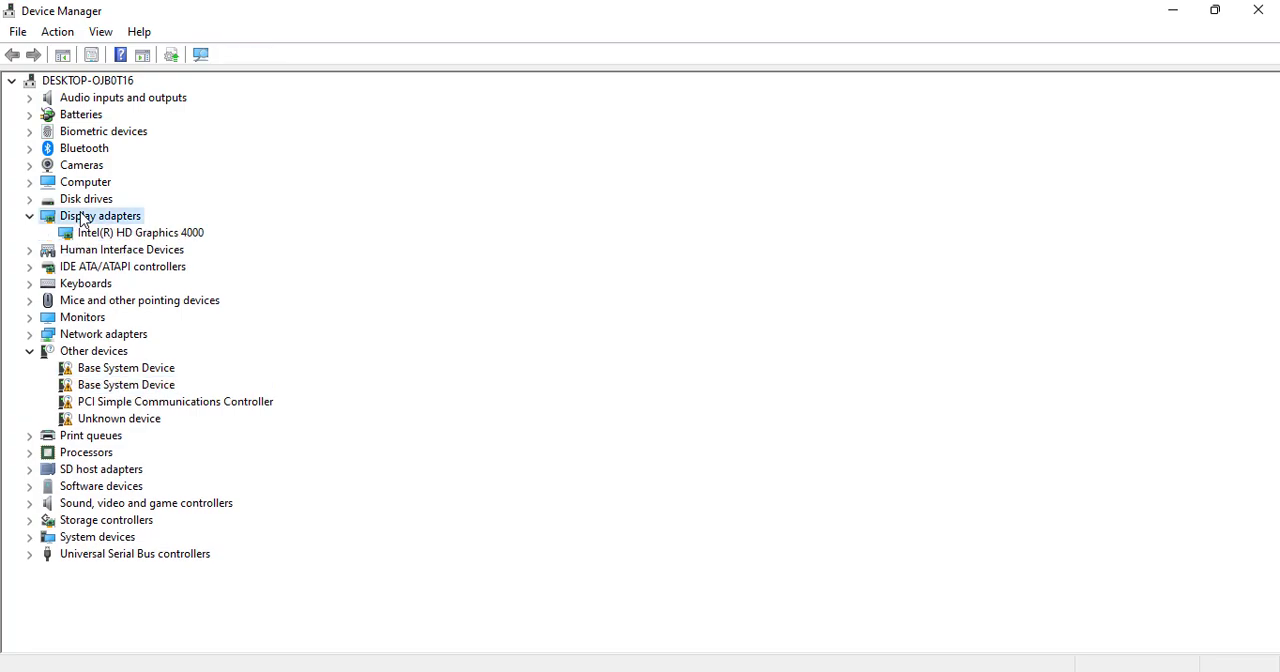
left_click(130, 238)
right_click(130, 238)
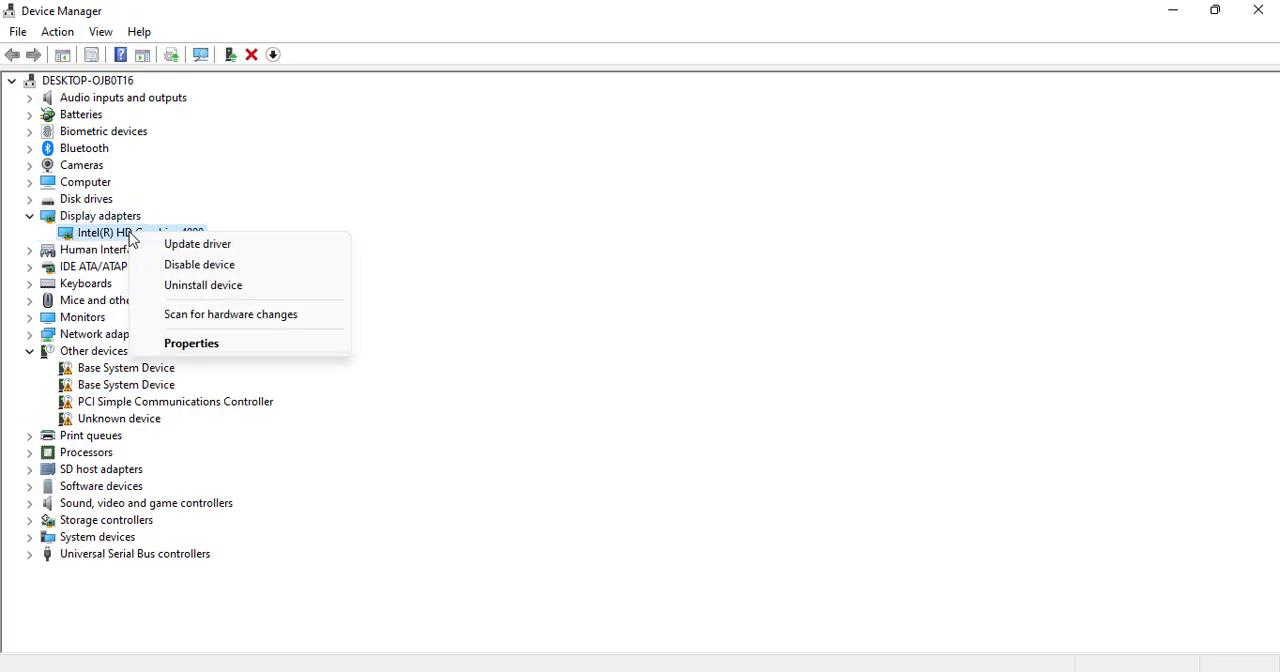
left_click(178, 245)
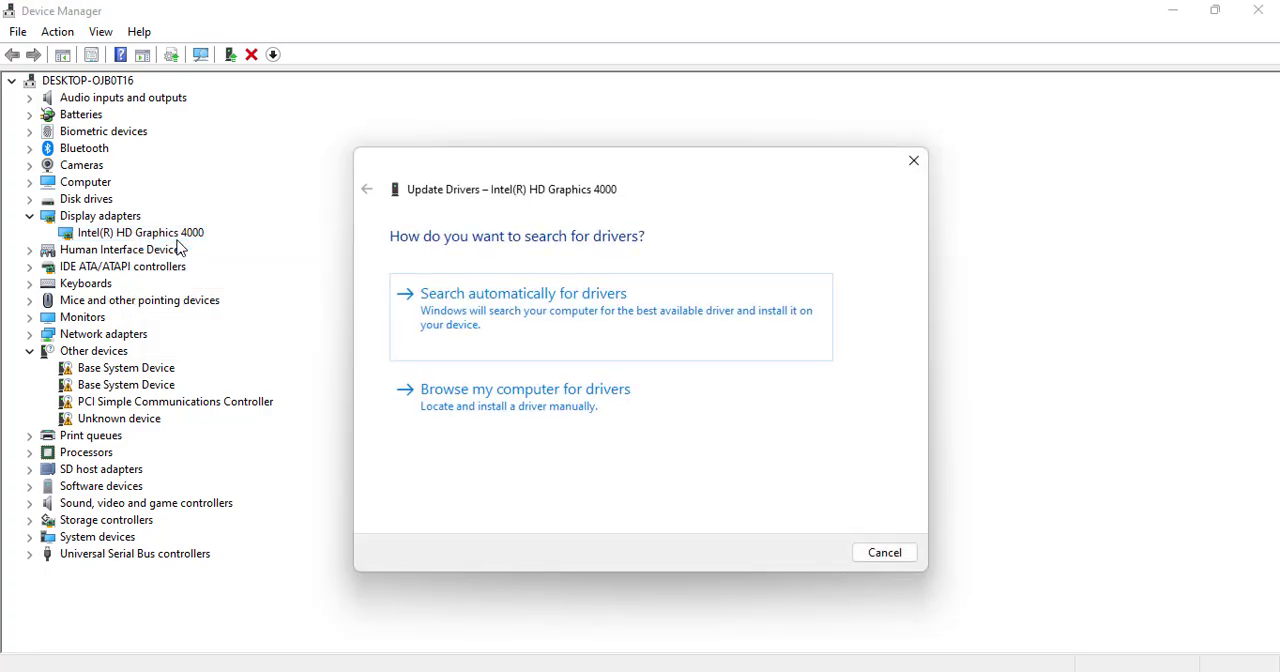
left_click(506, 314)
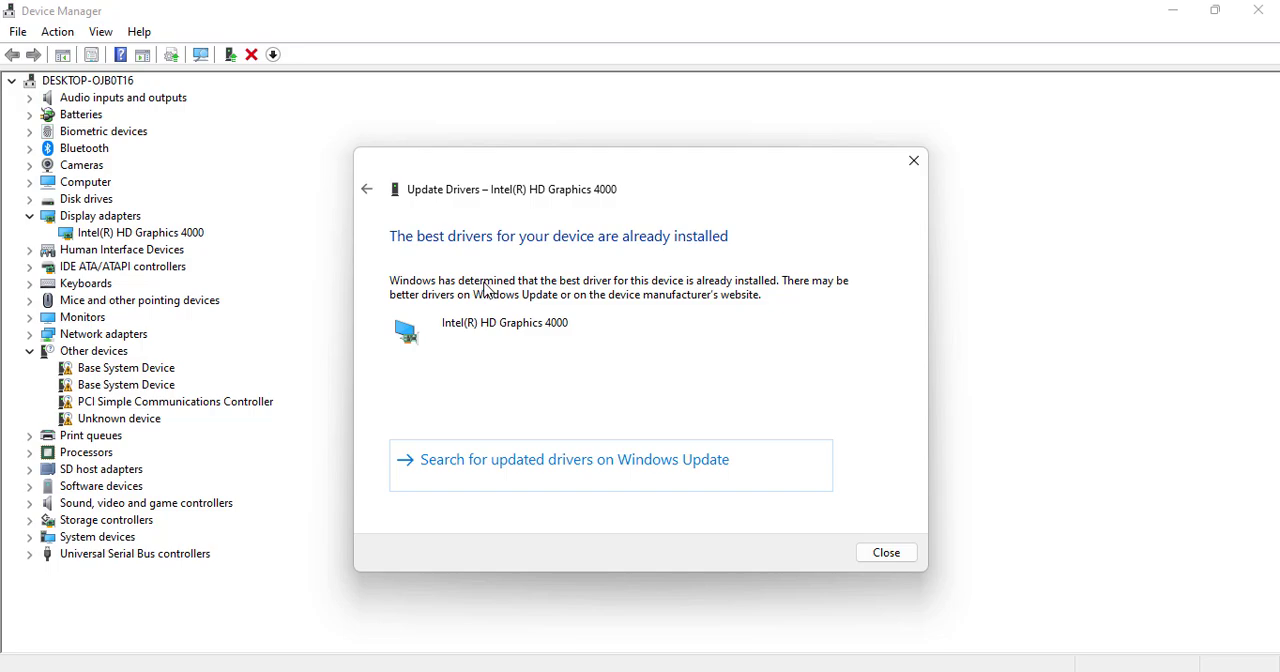
left_click(913, 160)
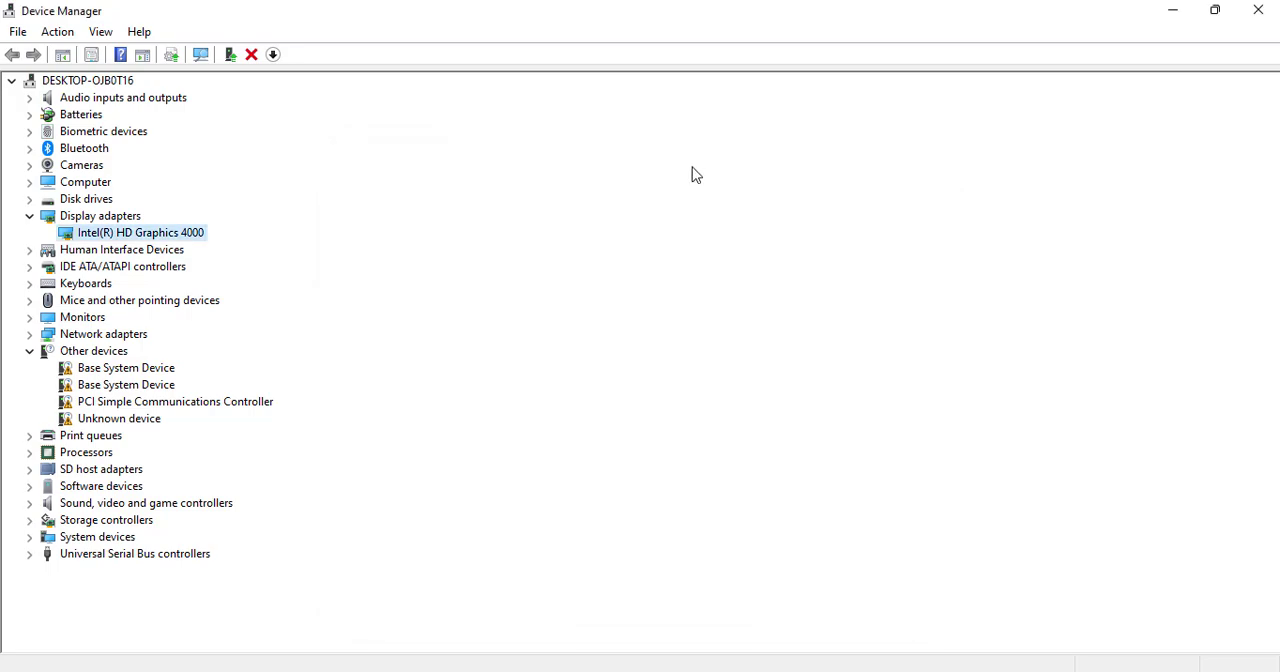
left_click(1258, 10)
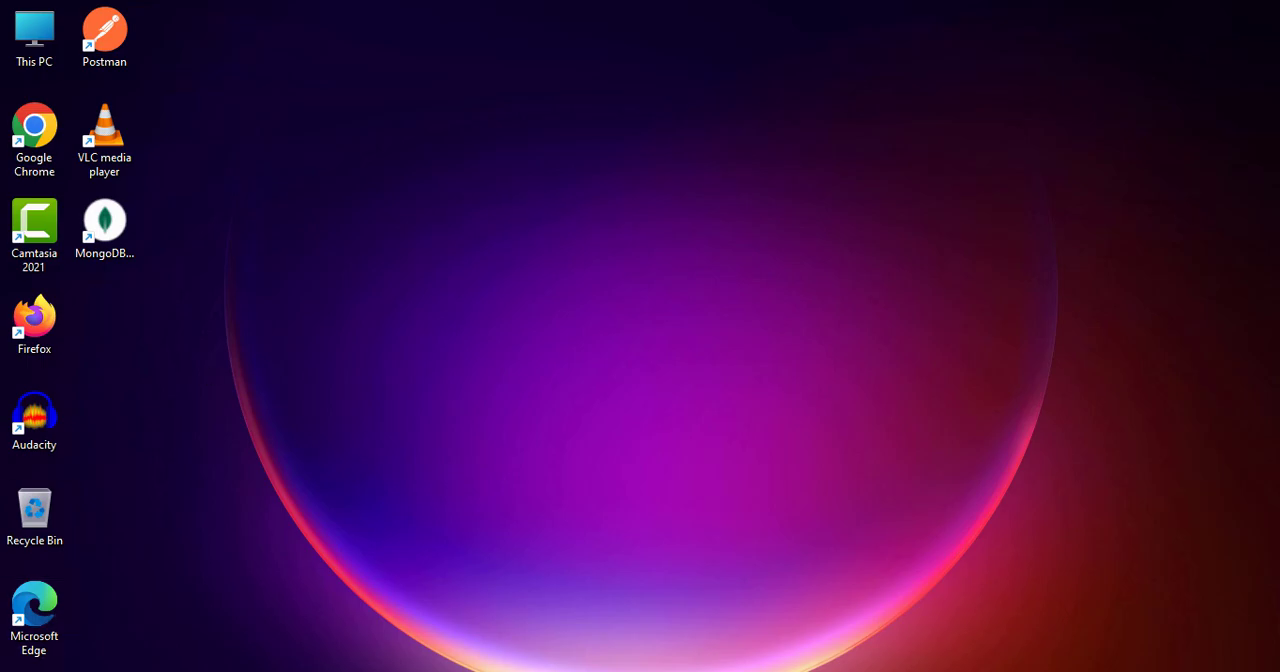
- Open the Run dialog through Windows search and launch System Configuration with msconfig
key("super")
type("cmd")
key("Return")
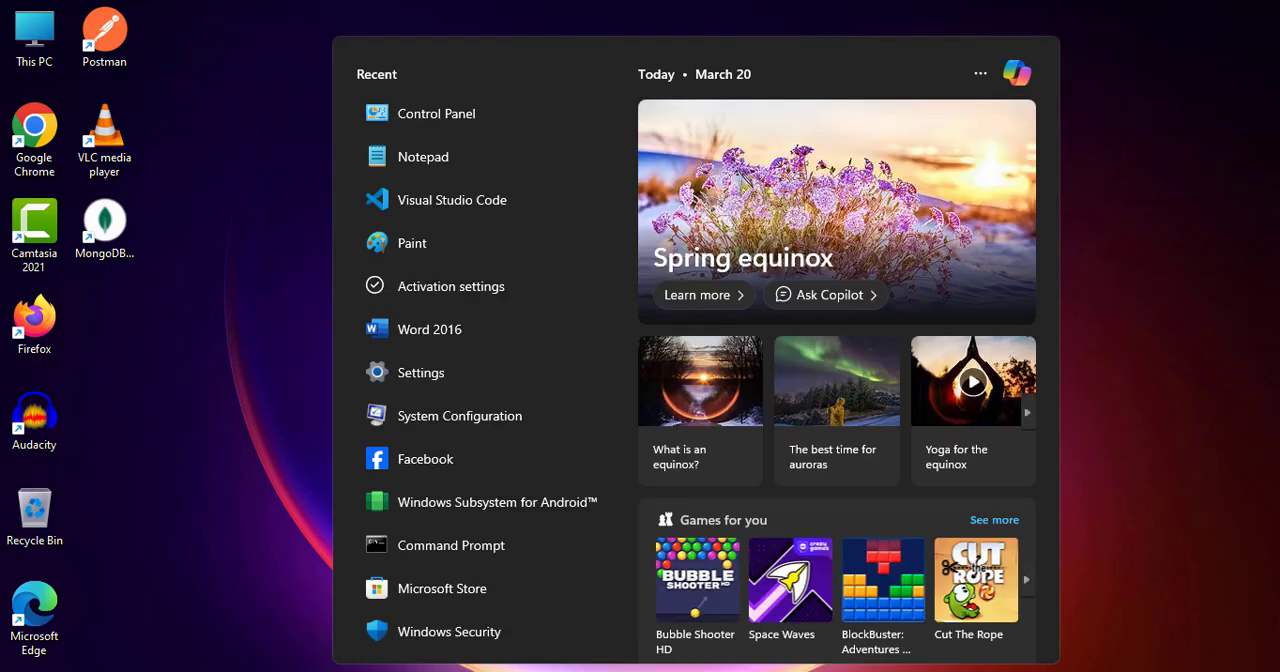
type("run")
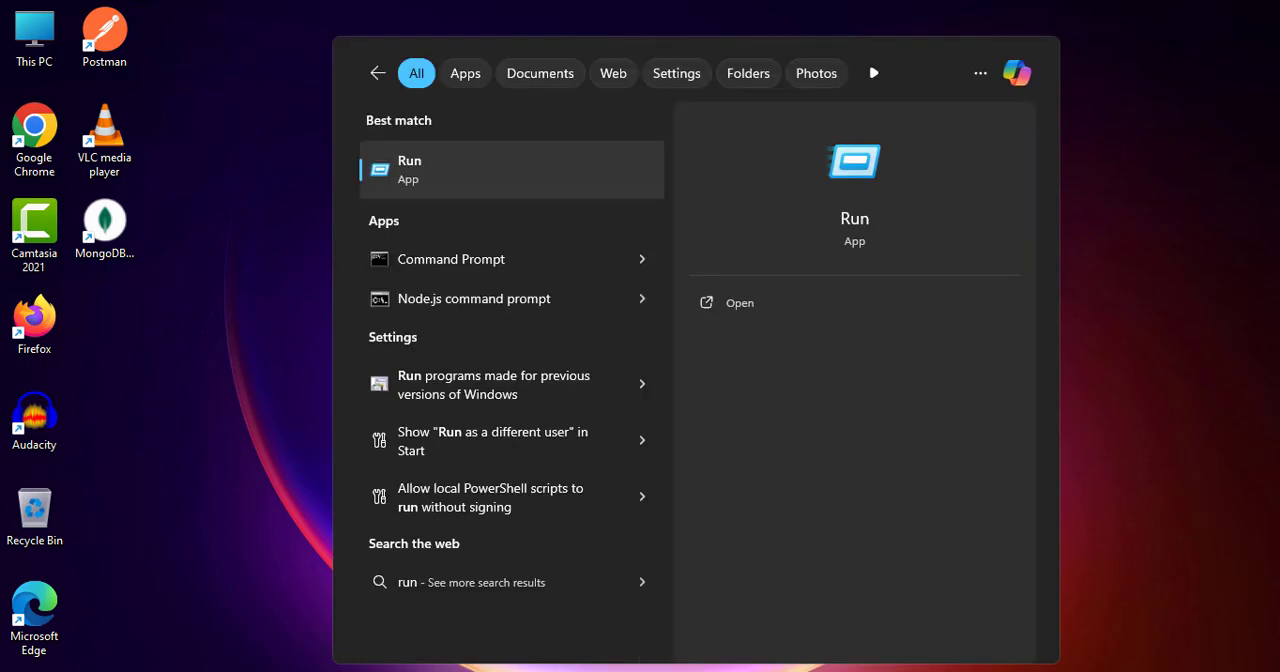
left_click(531, 177)
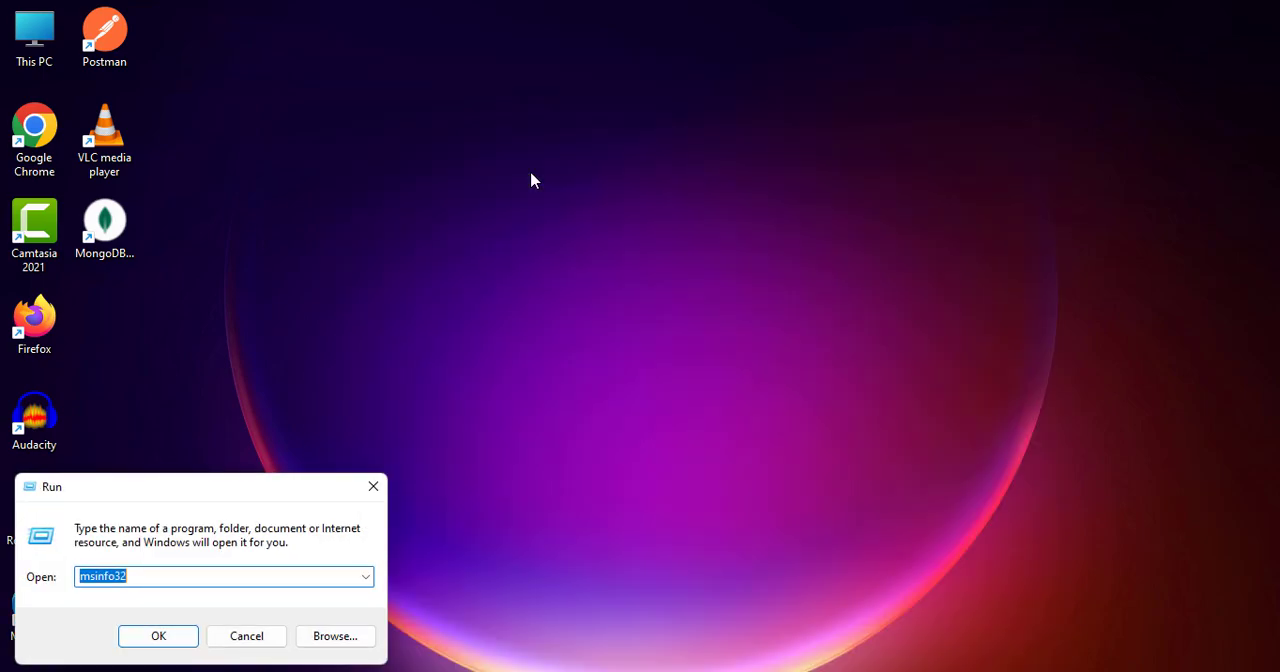
left_click_drag(189, 487, 641, 228)
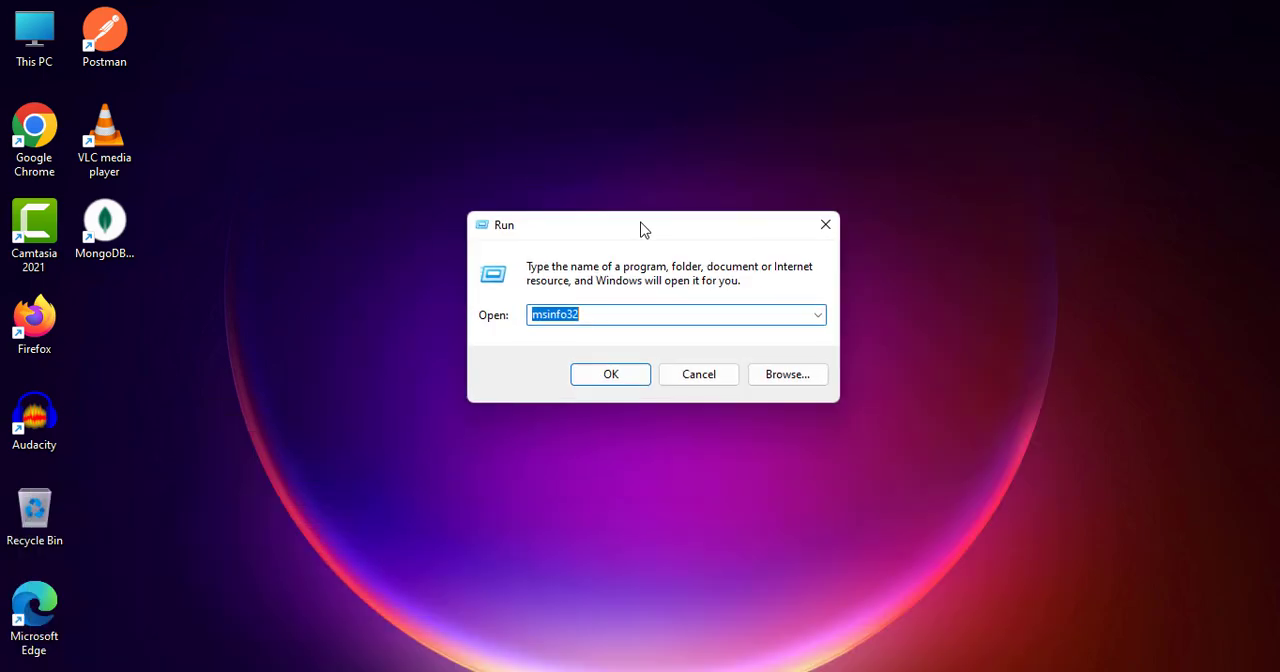
type("mscon")
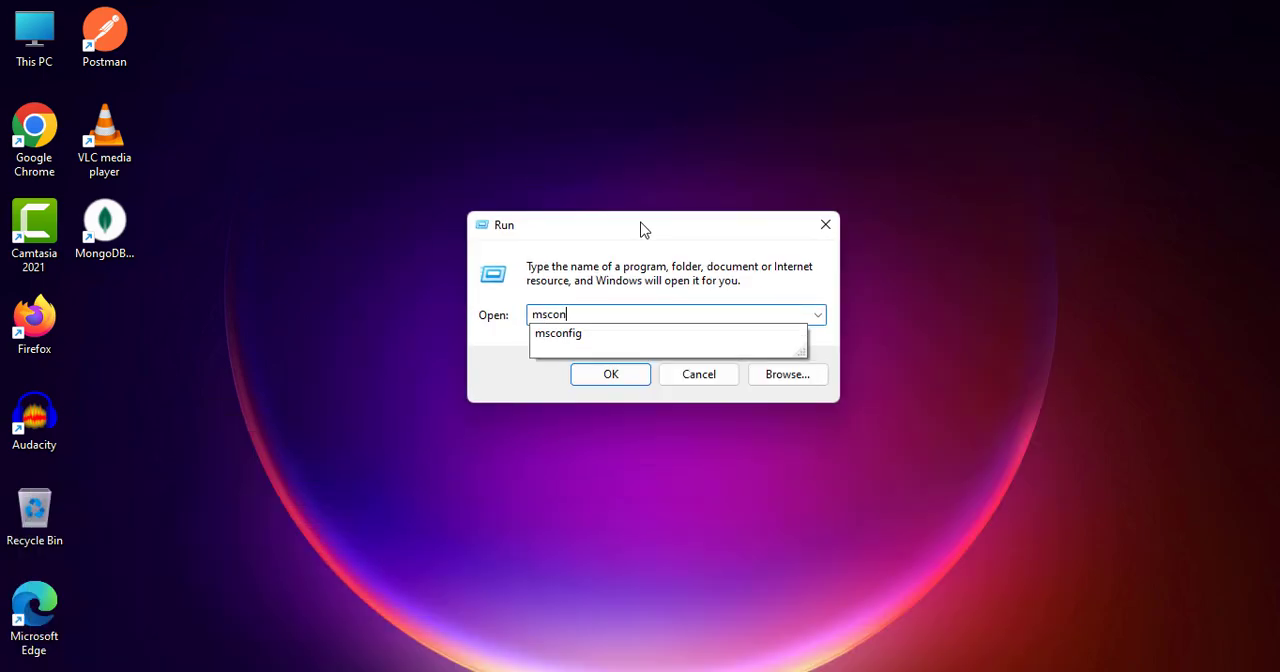
type("fig")
key("Return")
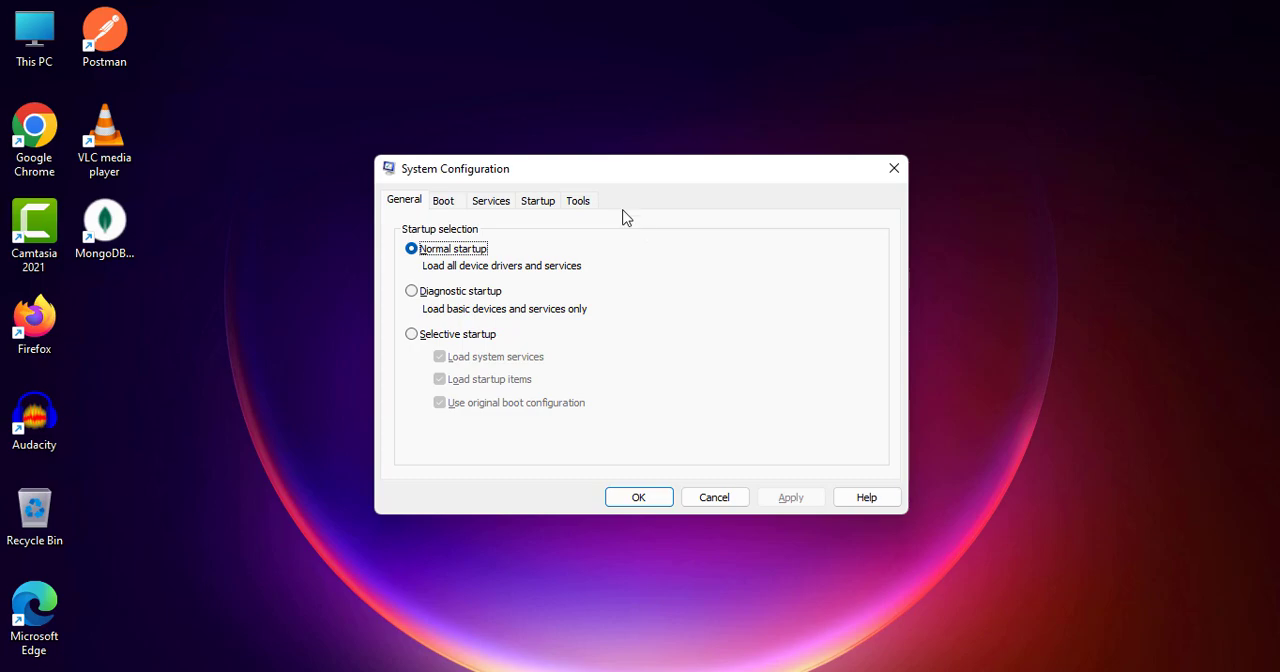
- Hide all Microsoft services in System Configuration's list of services
left_click(505, 208)
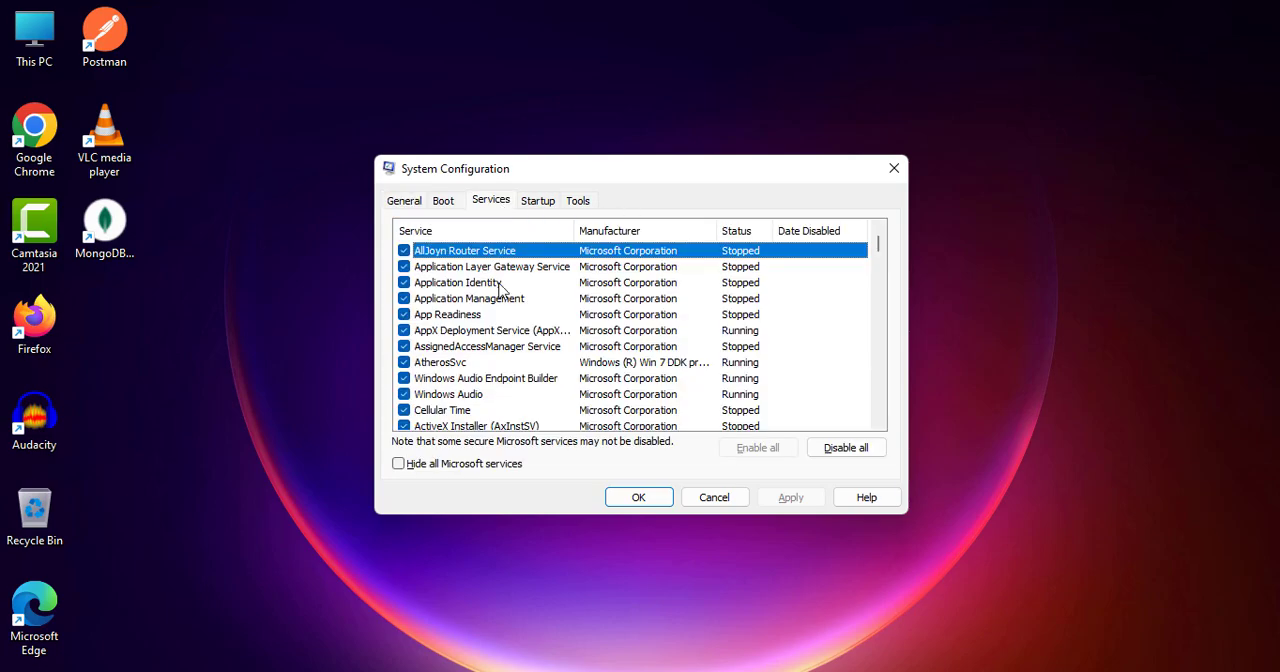
left_click(400, 466)
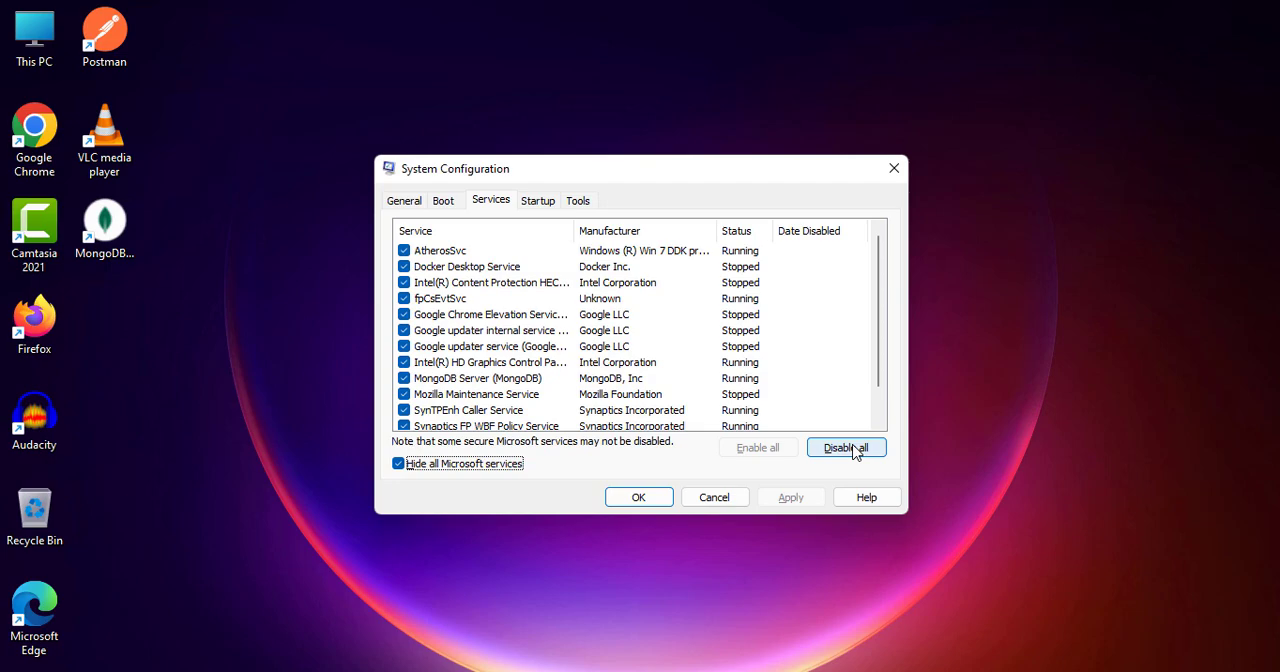
- Check the startup apps in Task Manager from System Configuration, selecting the Windows Security notification entry, and close both windows
left_click(550, 203)
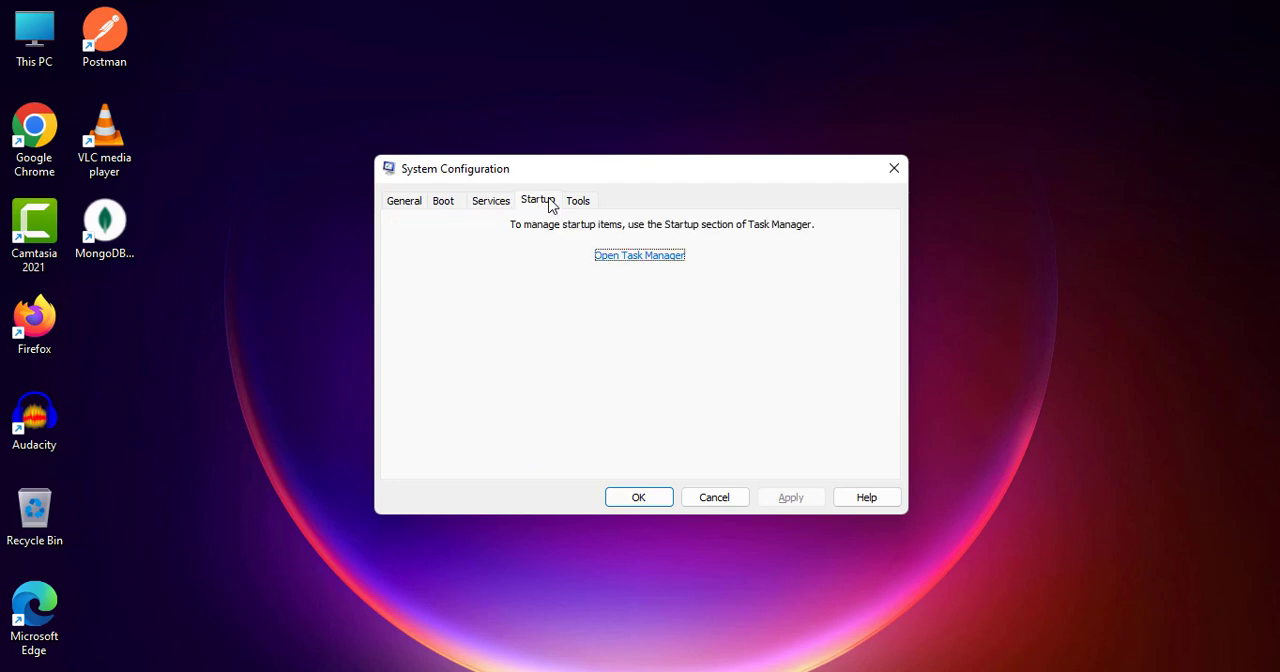
left_click(649, 257)
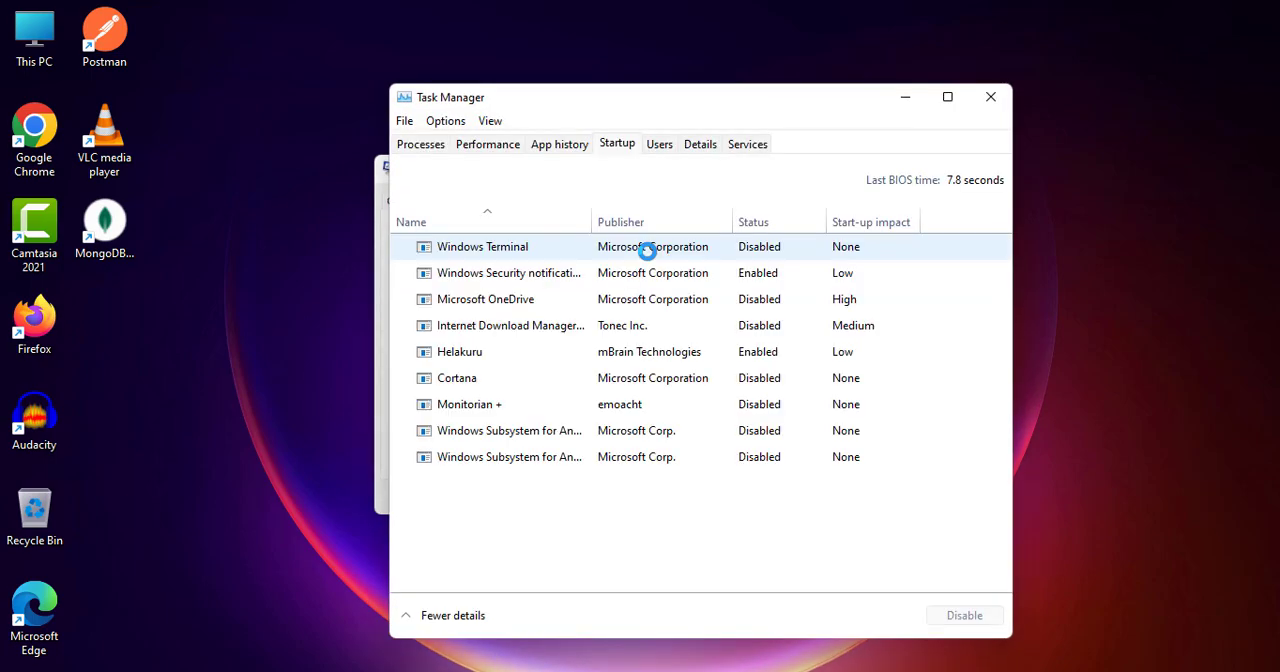
left_click(771, 277)
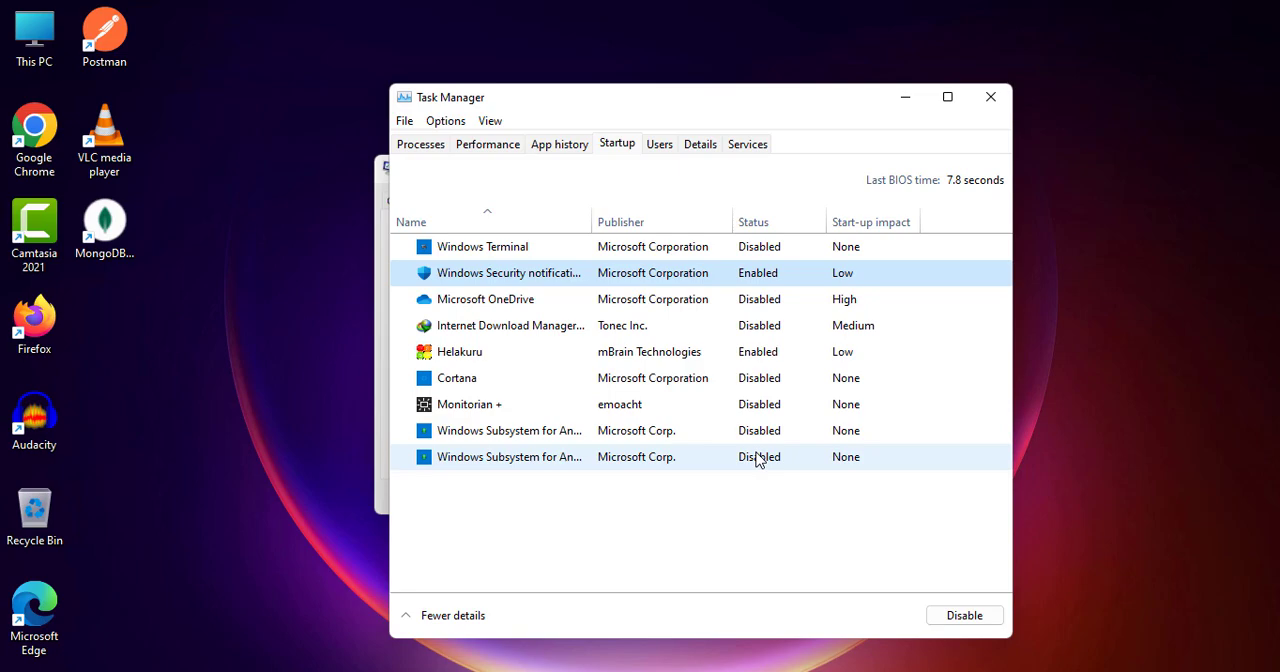
left_click(990, 97)
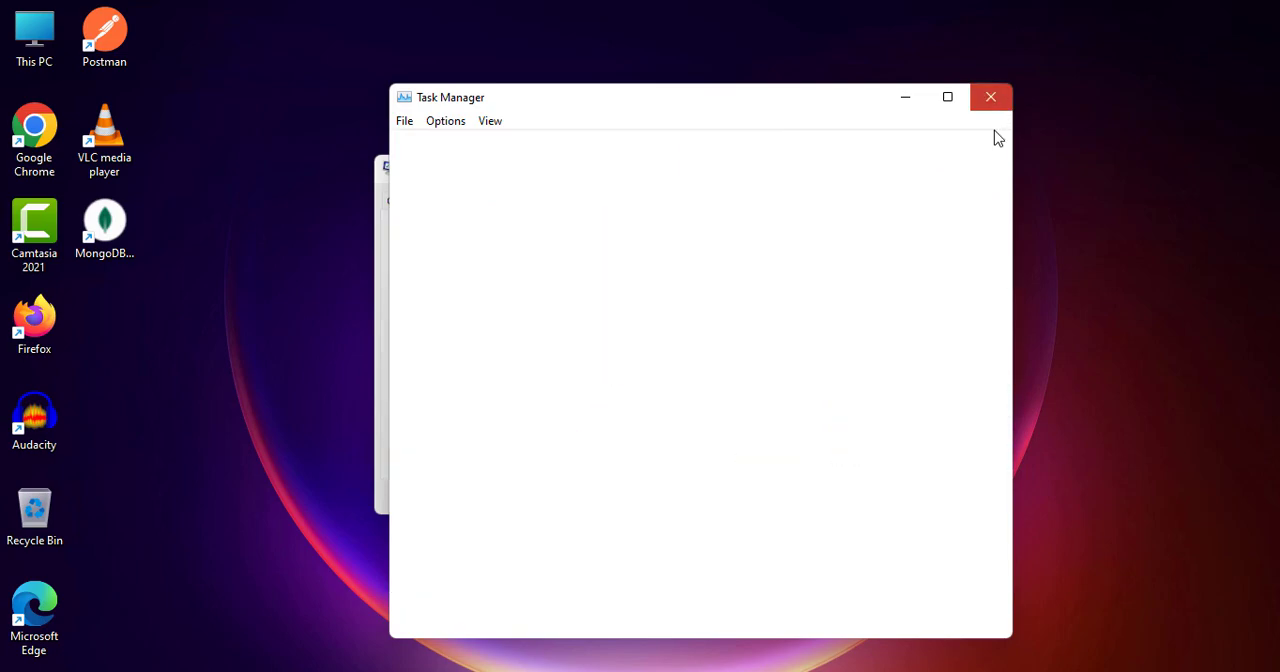
left_click(893, 172)
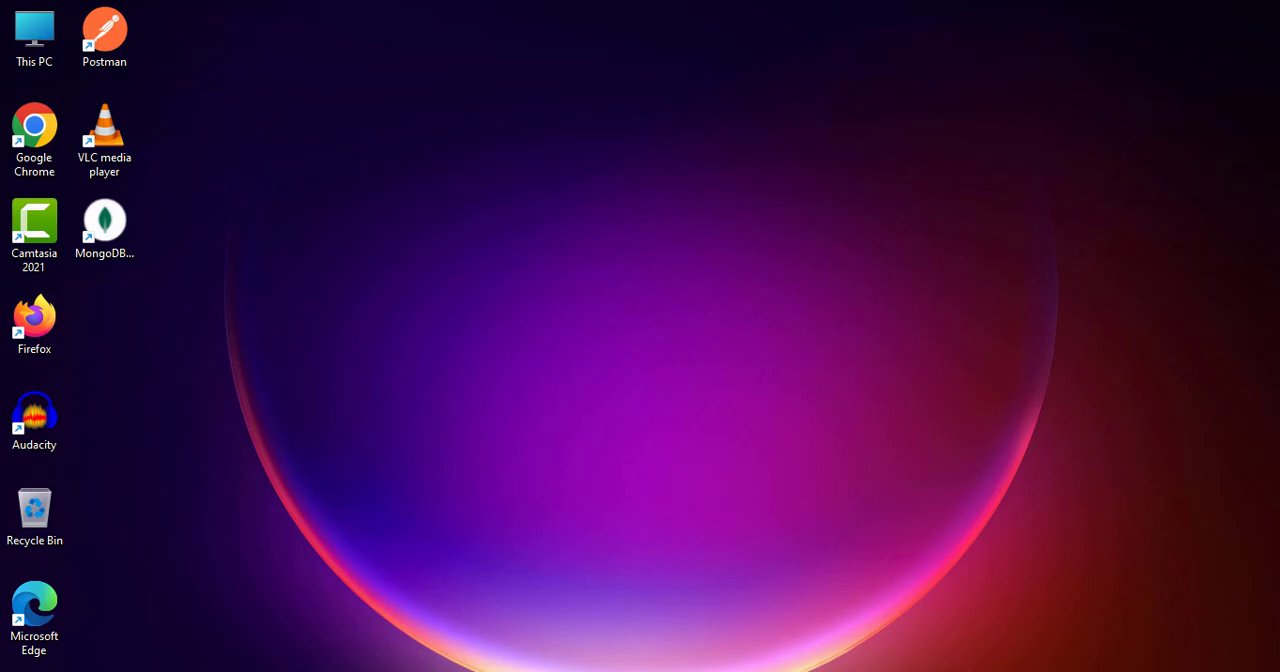
- Find and open Windows Security through Windows search, view its Virus & threat protection page, and close it
key("super+s")
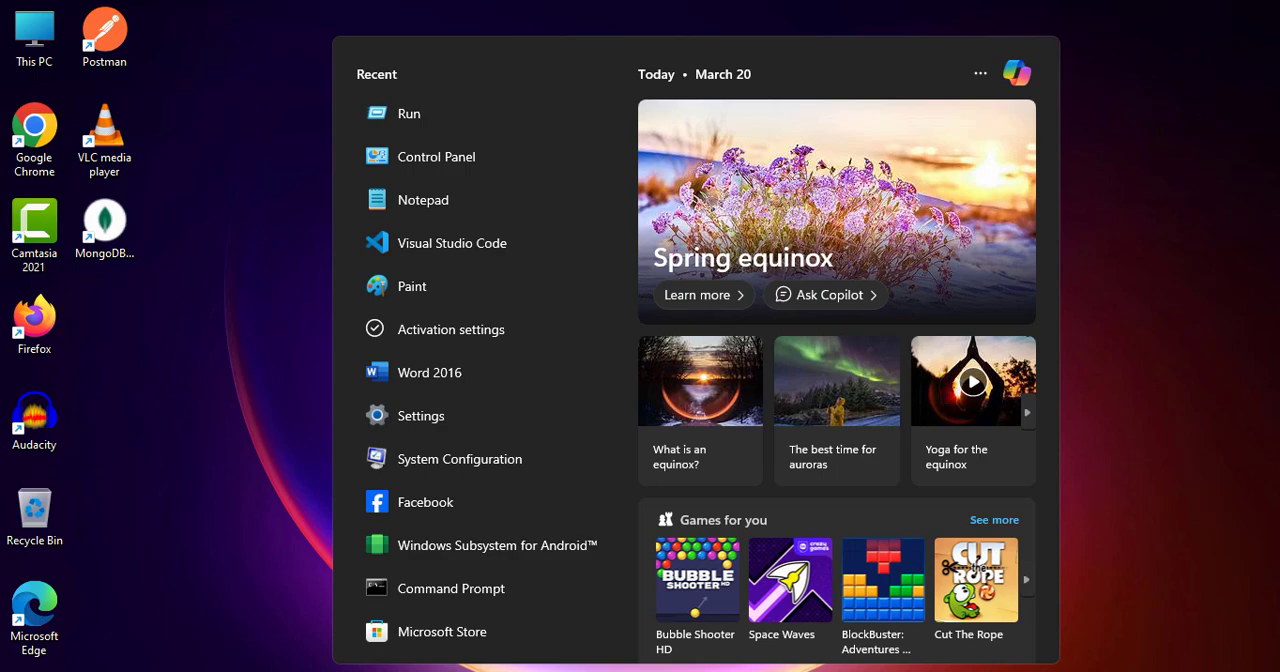
type("security")
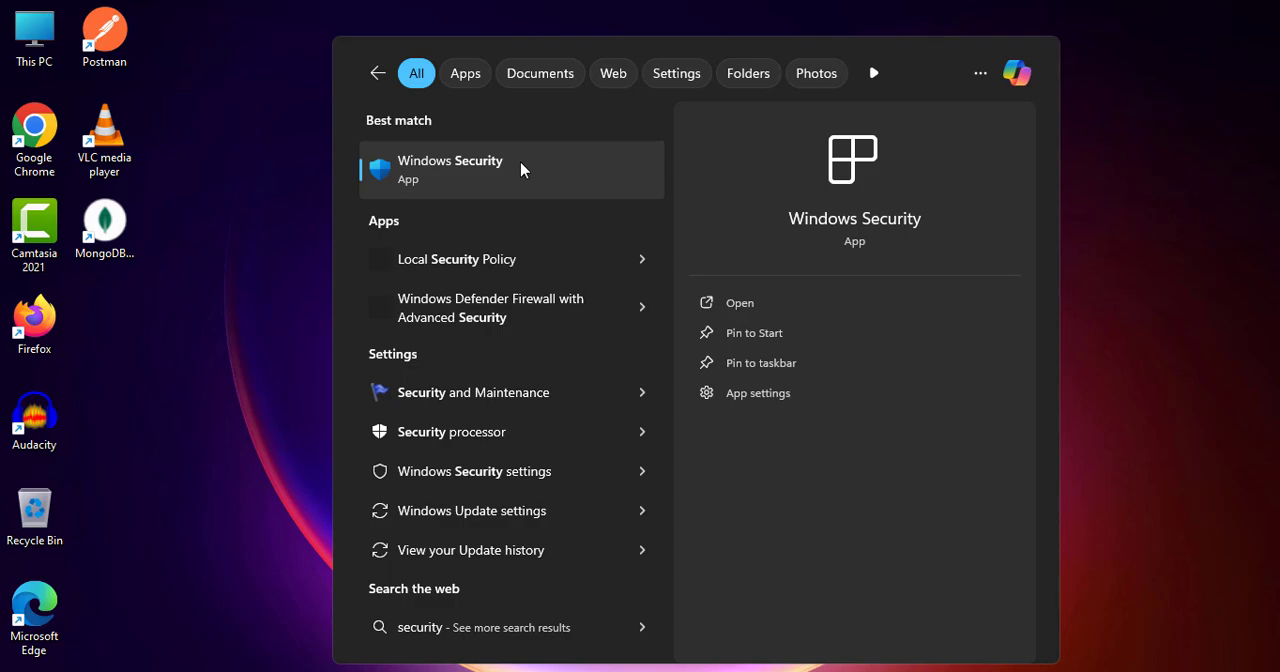
left_click(467, 175)
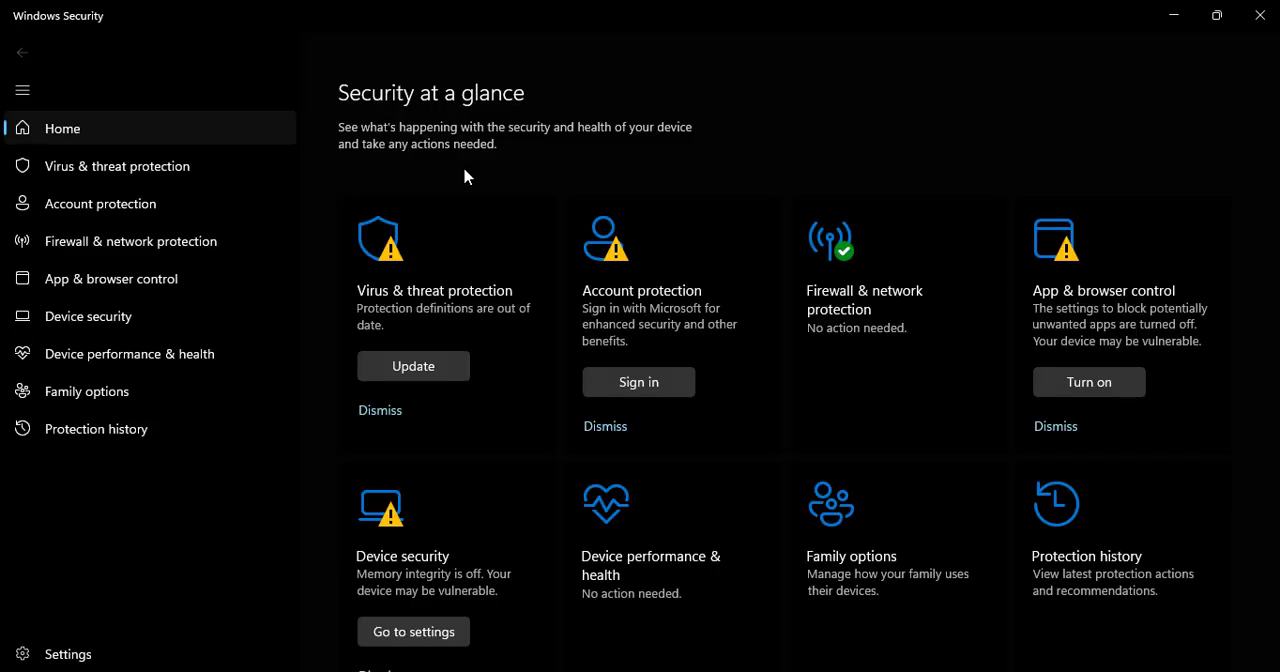
left_click(480, 305)
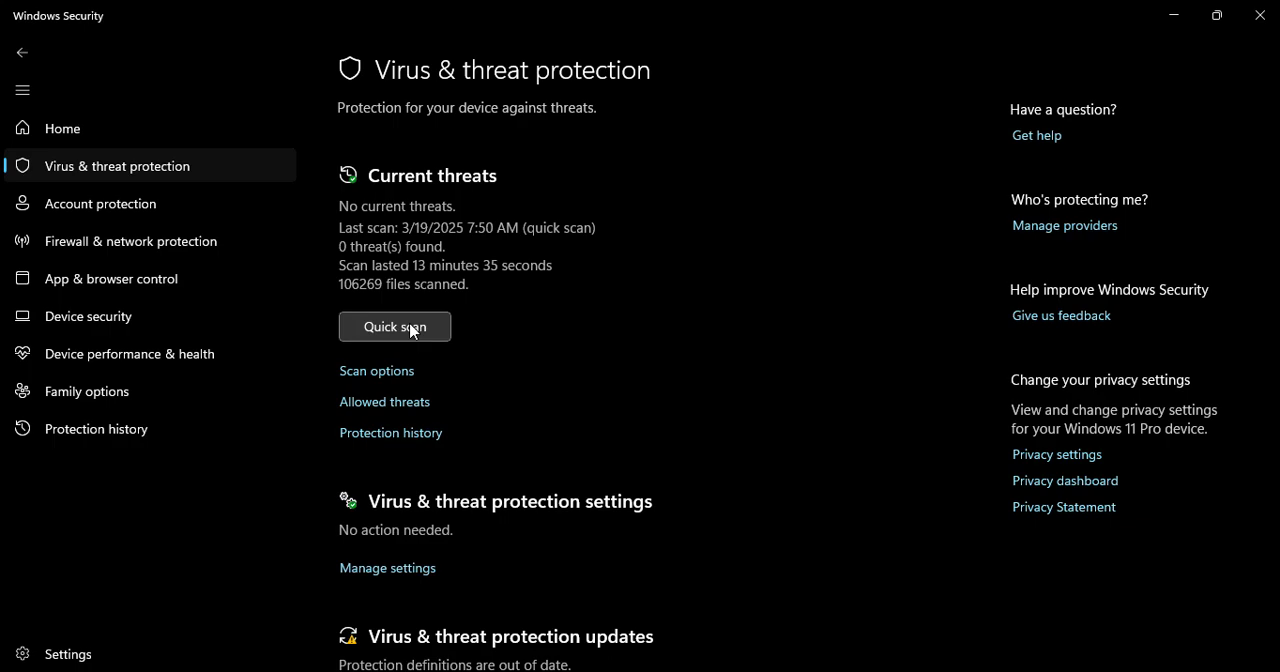
left_click(1259, 15)
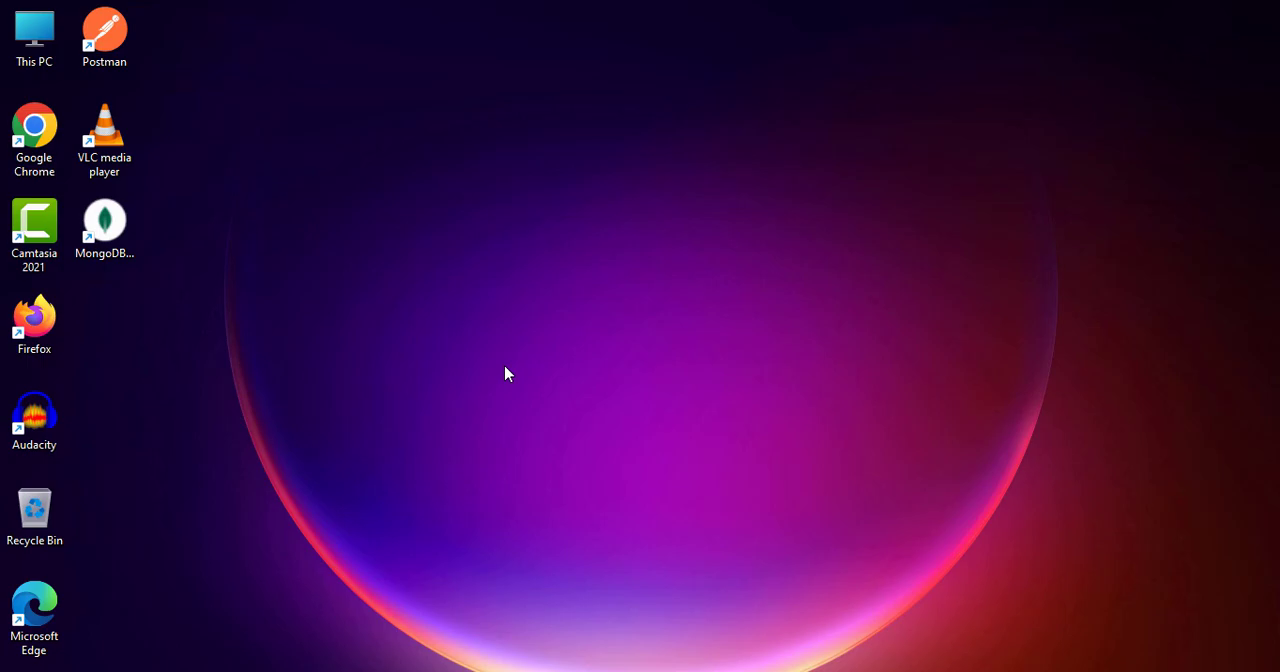
- Open the Windows Update history in Settings and bring up the list of installed updates for uninstalling
key("super")
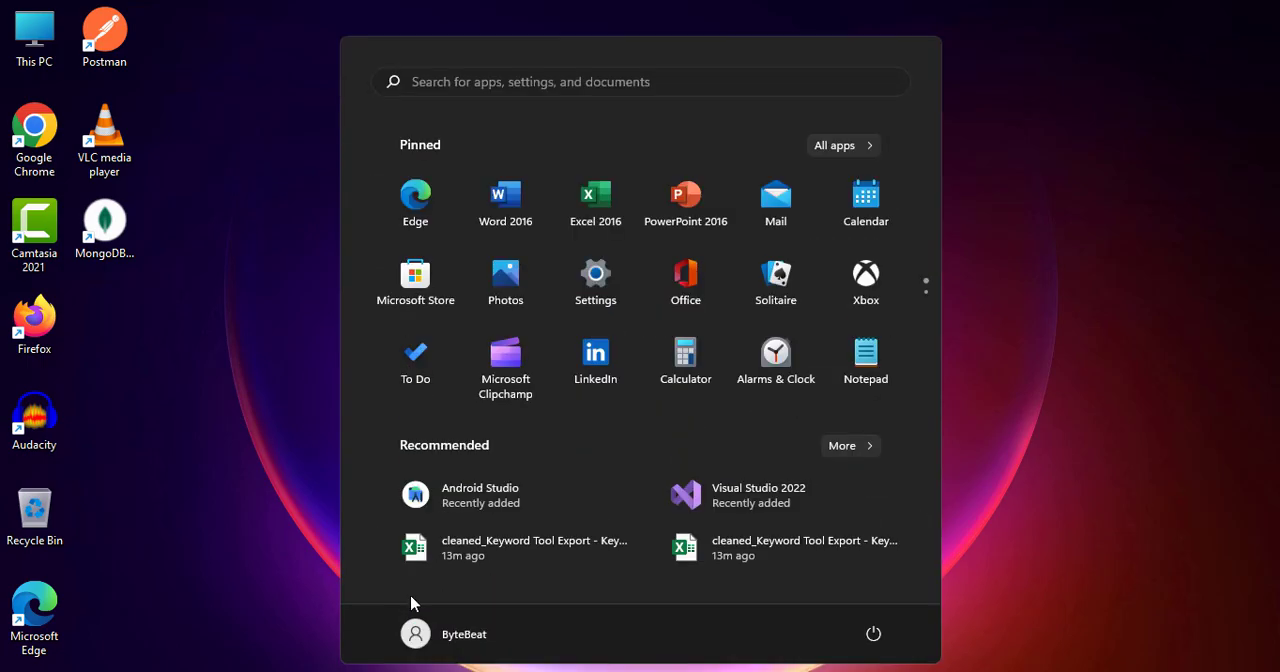
left_click(594, 285)
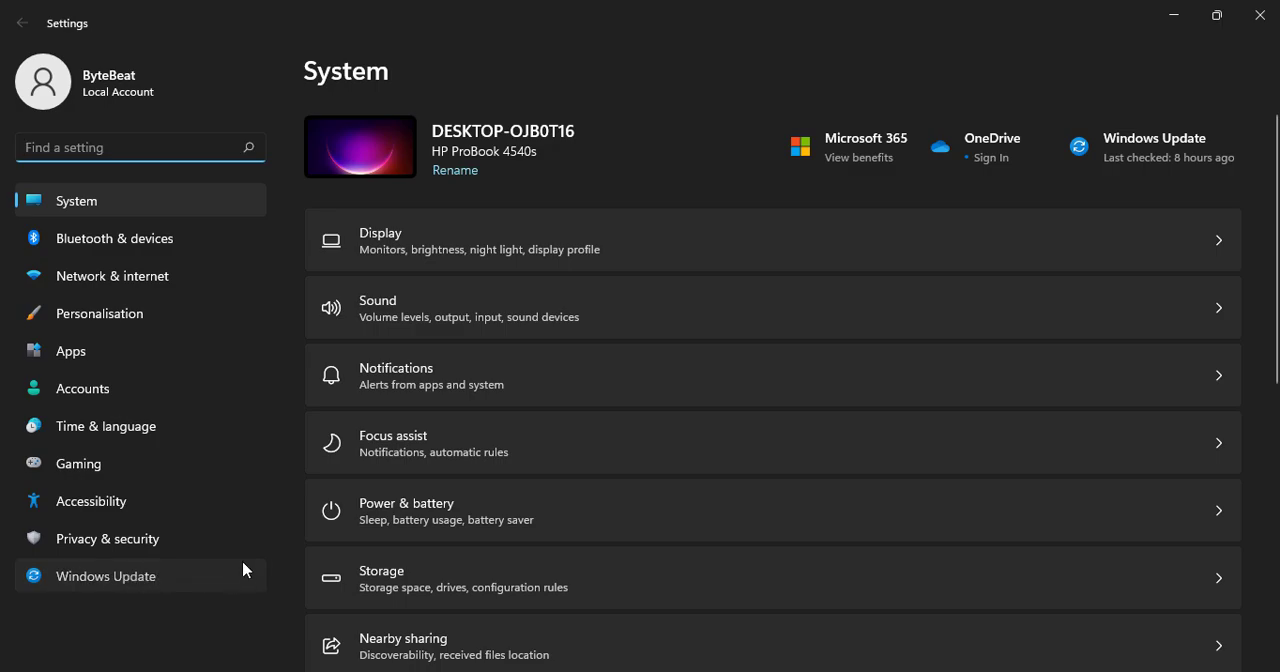
left_click(241, 568)
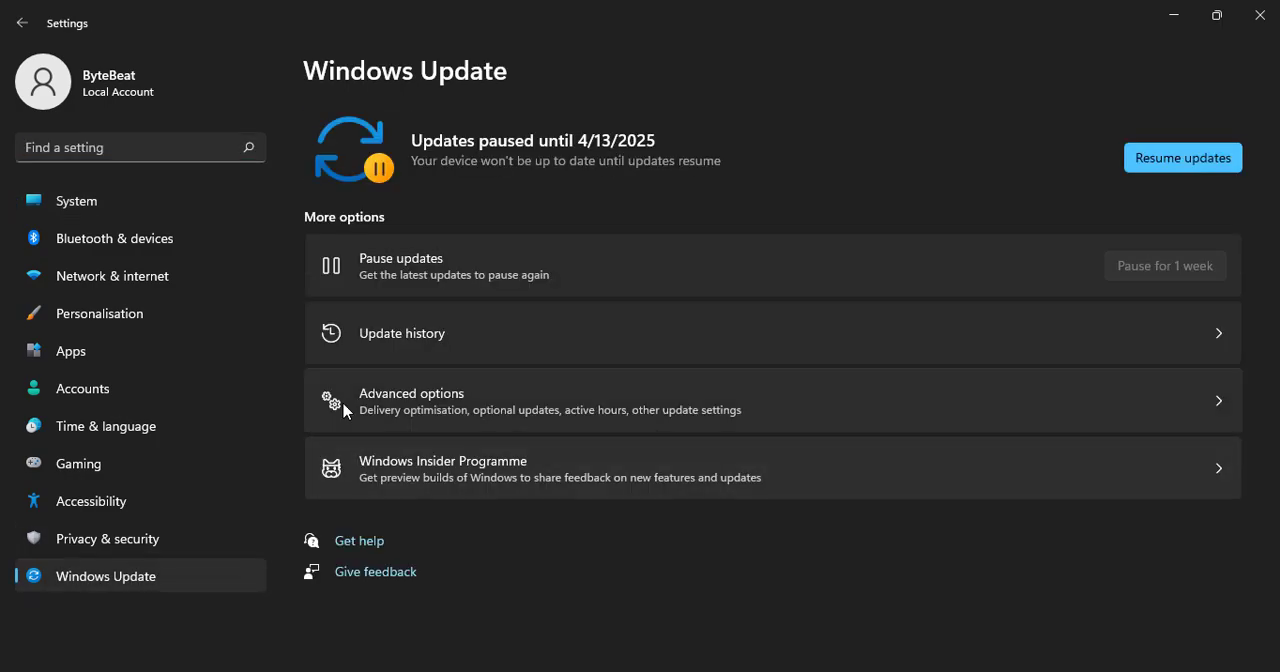
left_click(468, 335)
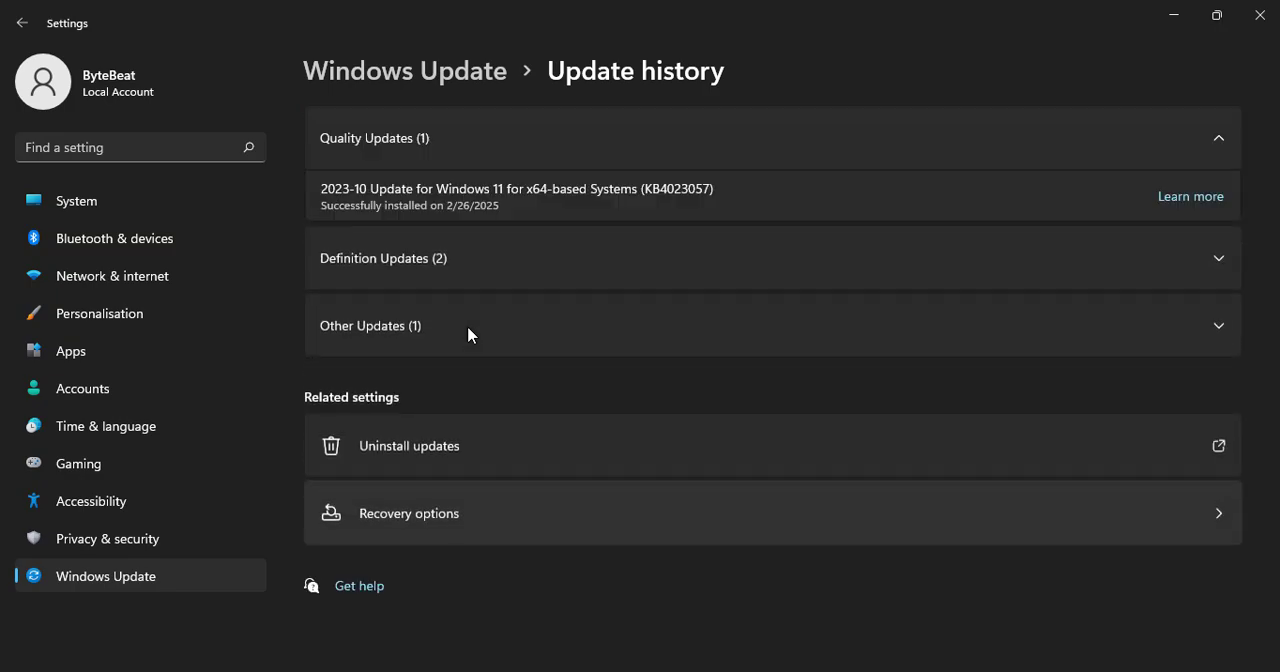
left_click(444, 455)
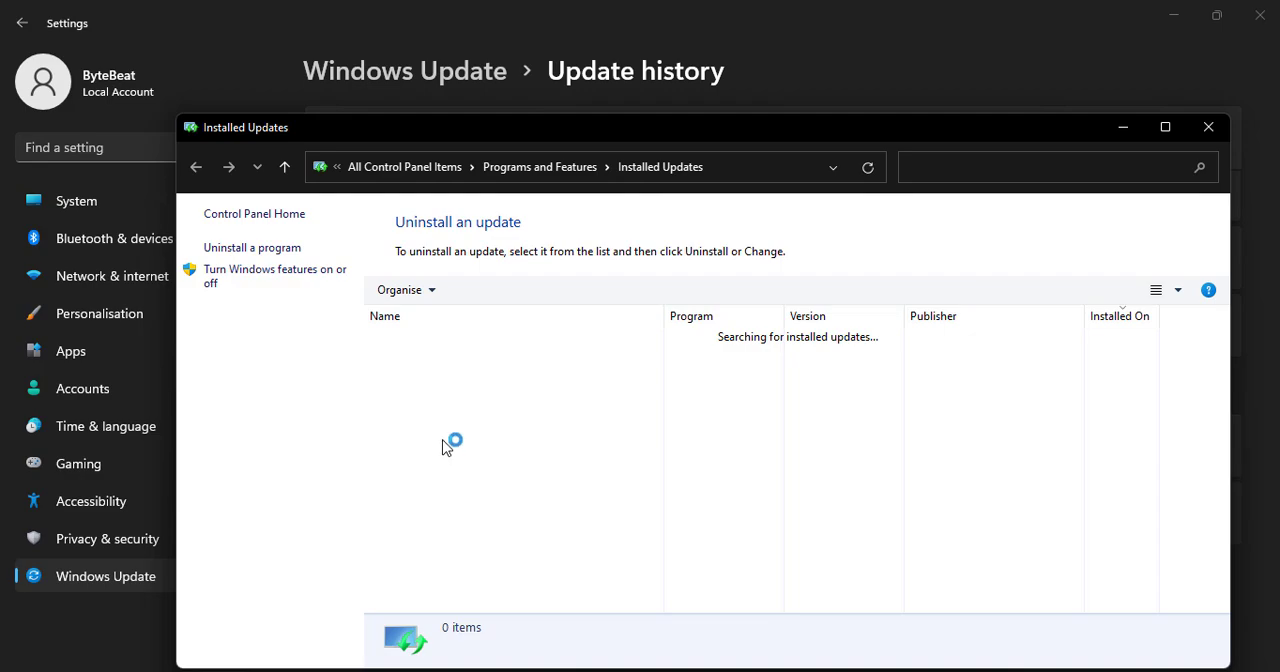
- Examine the KB5004342 update and the Servicing Stack entry among the installed updates, and close the list and Settings
left_click(430, 356)
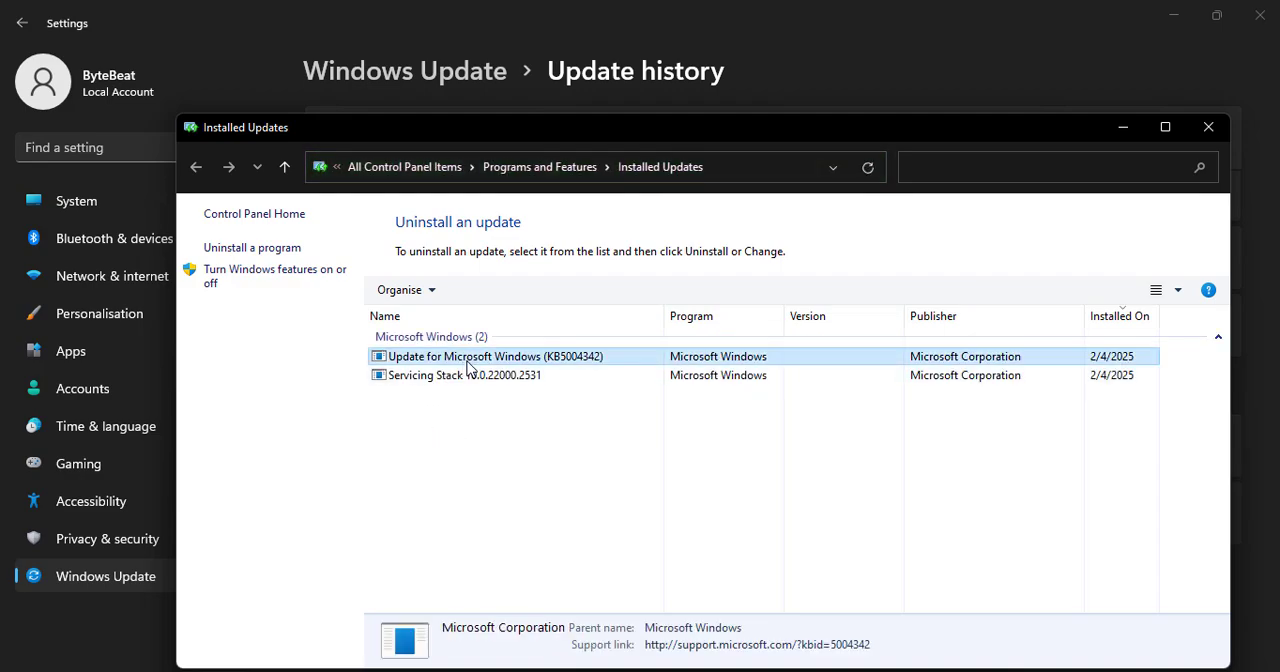
left_click(467, 379)
left_click(486, 360)
left_click(475, 380)
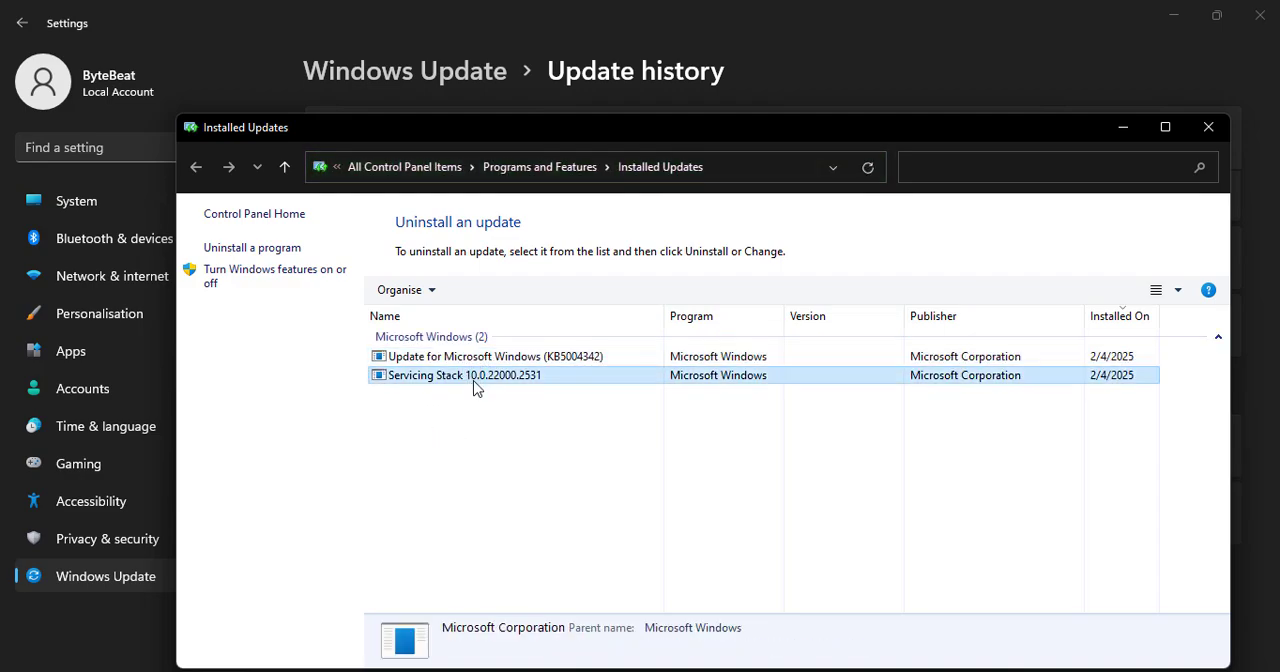
left_click(455, 360)
left_click(463, 375)
left_click(437, 429)
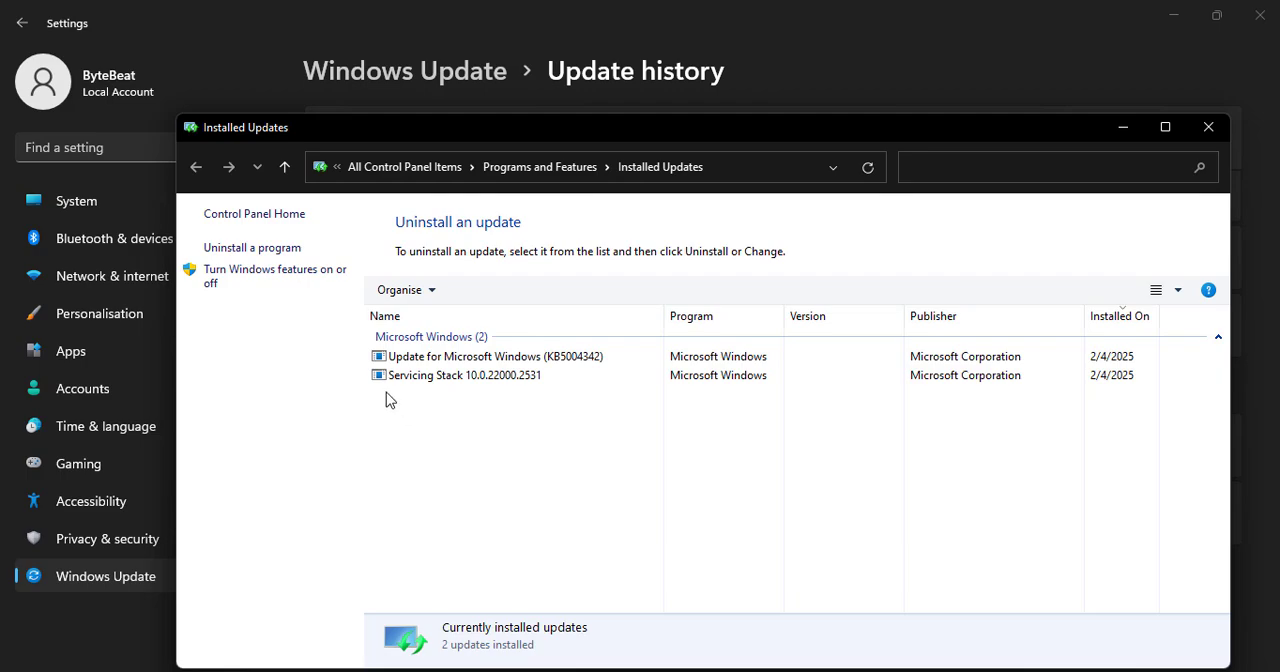
left_click(455, 382)
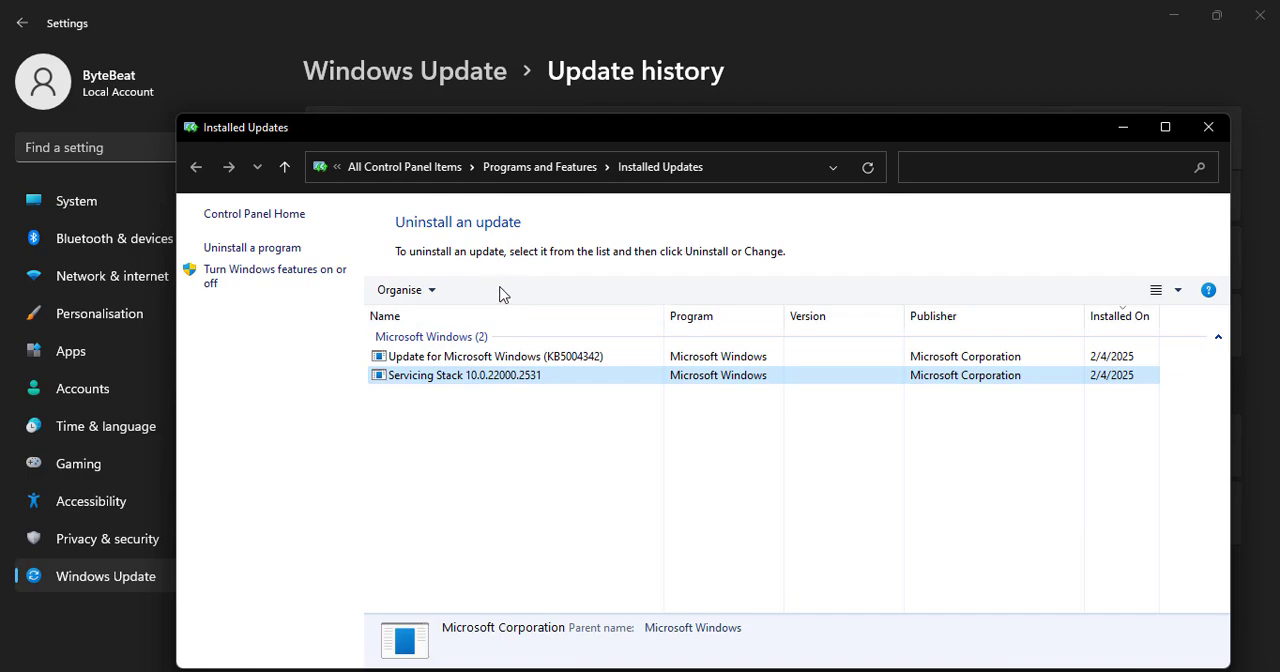
left_click(1208, 127)
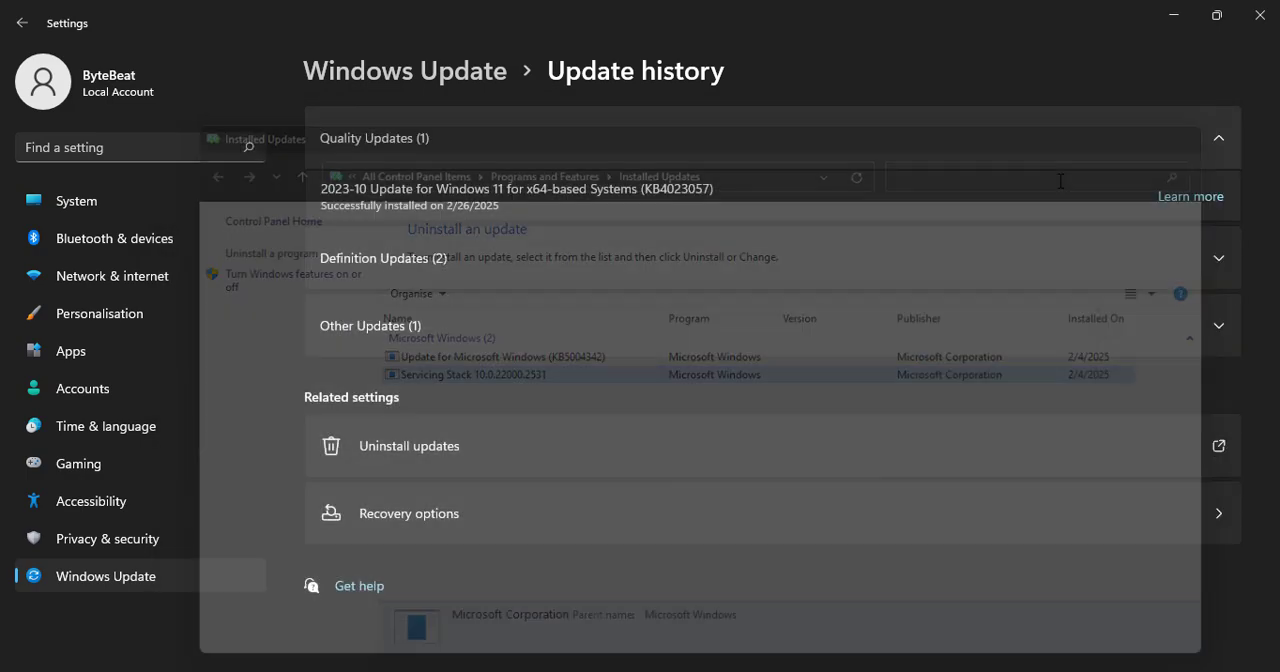
left_click(1260, 15)
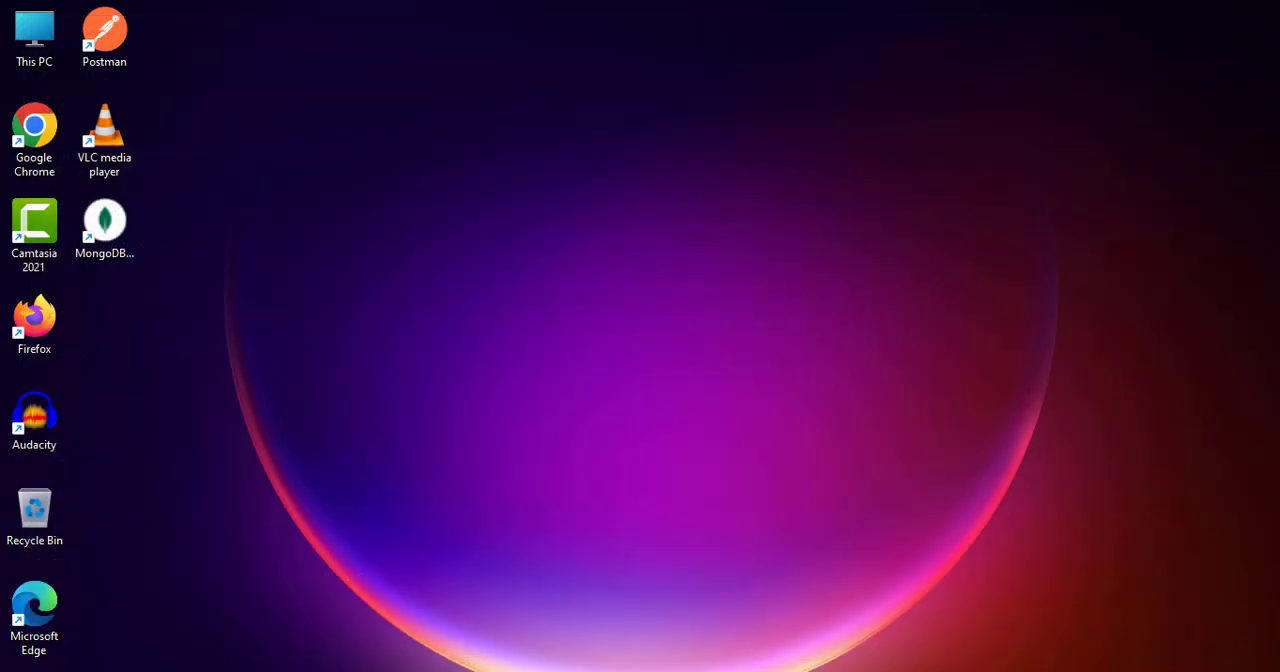
- Open Apps & features in Settings and view the Modify and Uninstall options for AliExpress without choosing either
key("super")
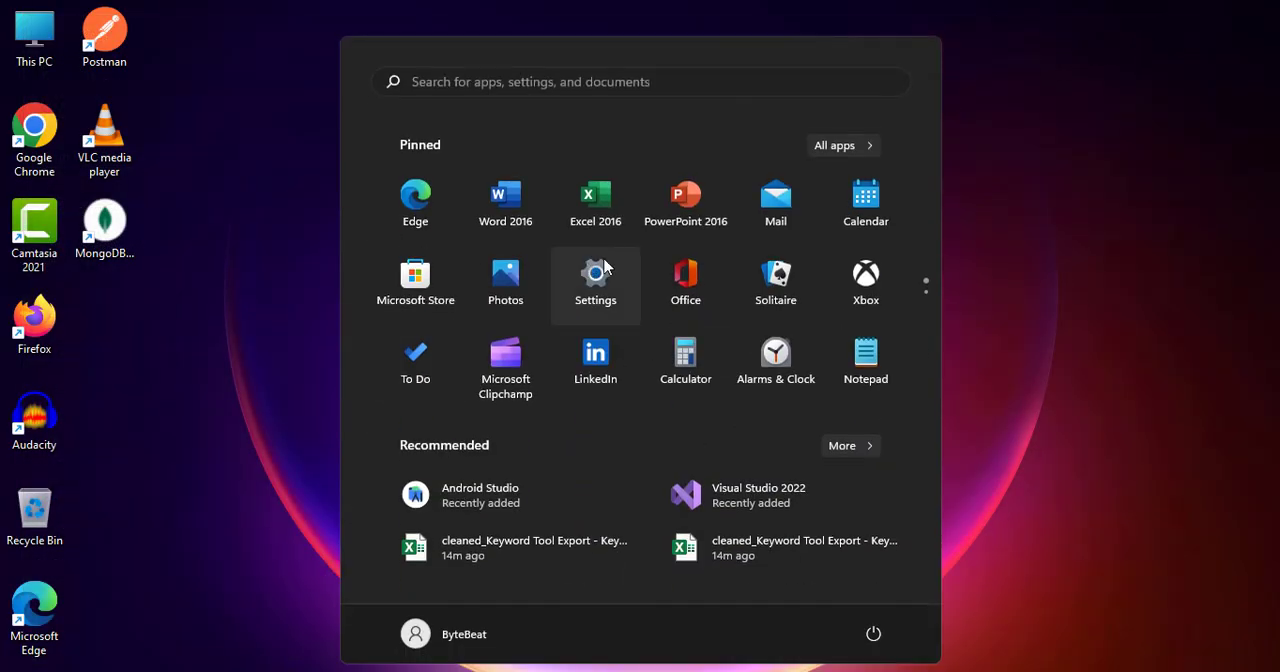
left_click(599, 285)
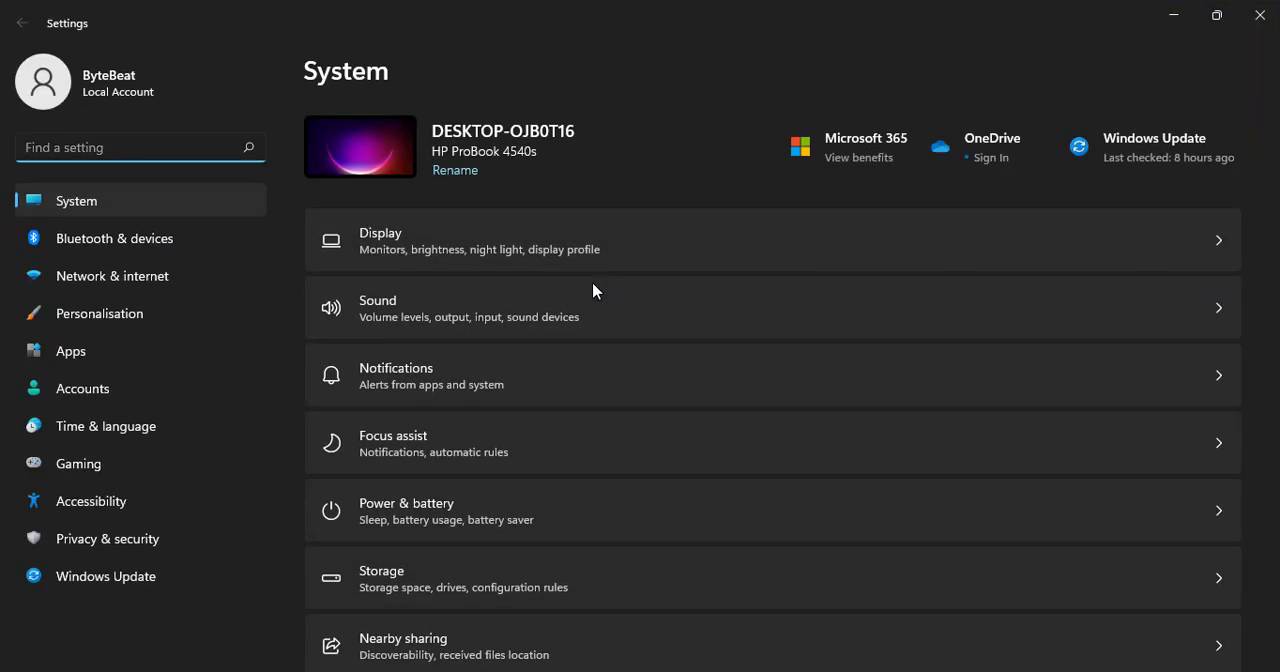
left_click(82, 355)
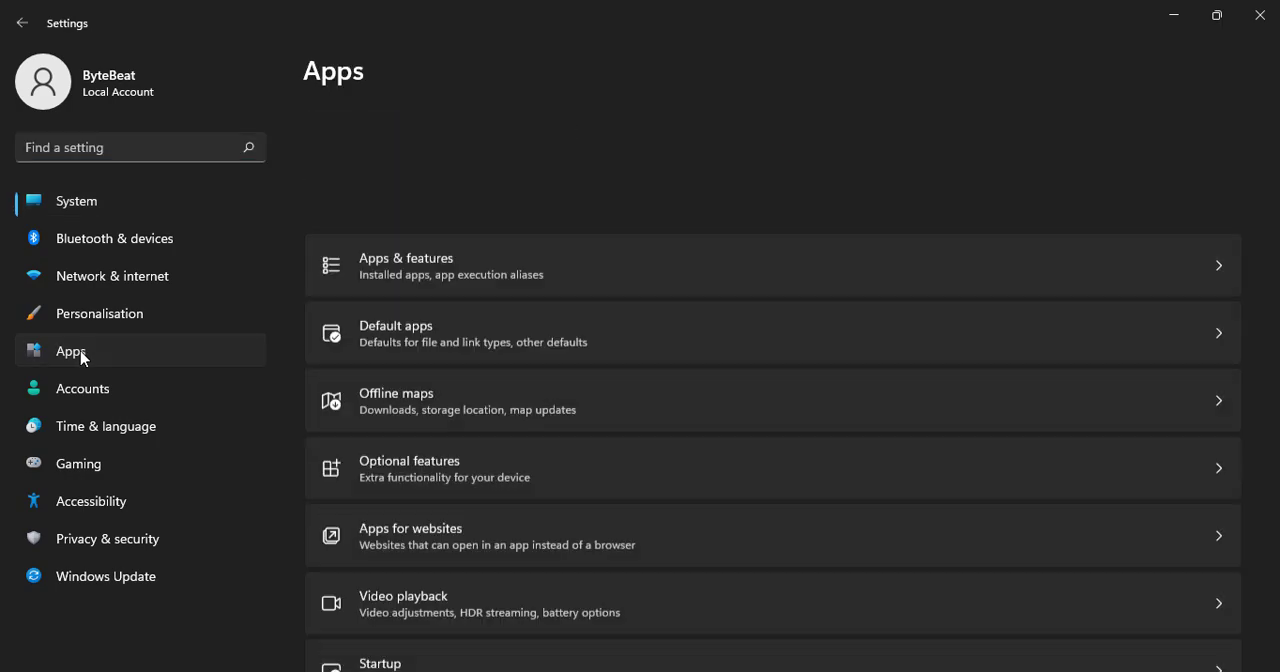
left_click(364, 138)
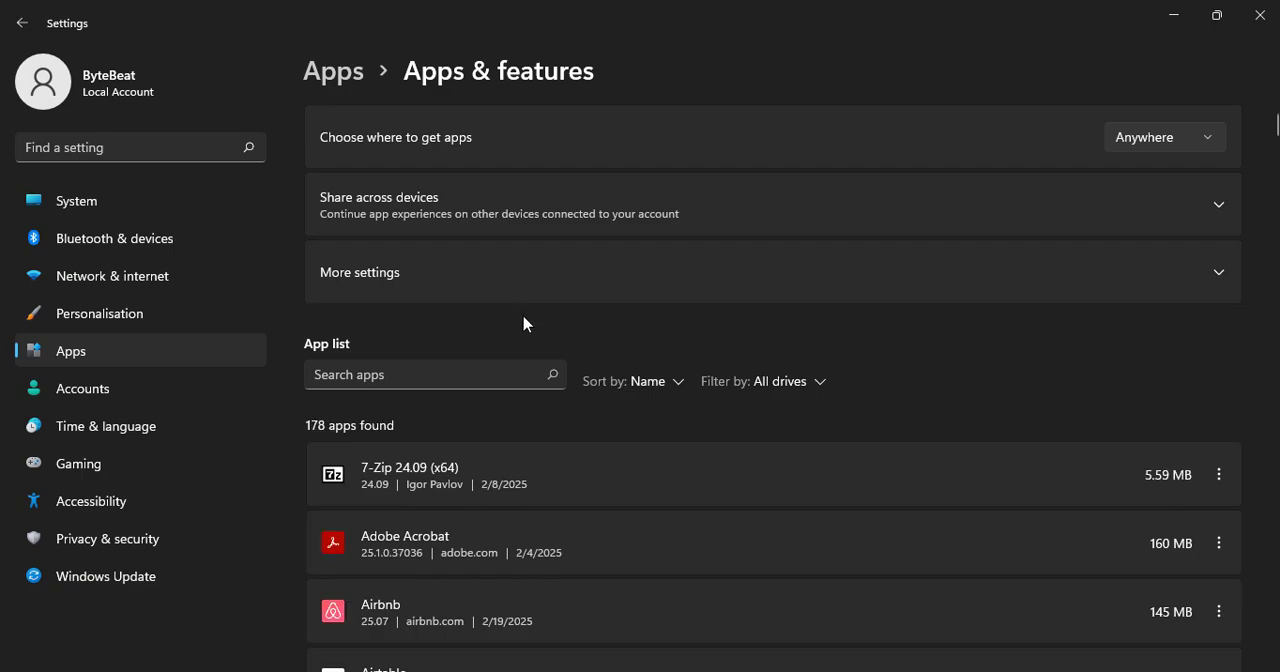
scroll(449, 346, "down", 5)
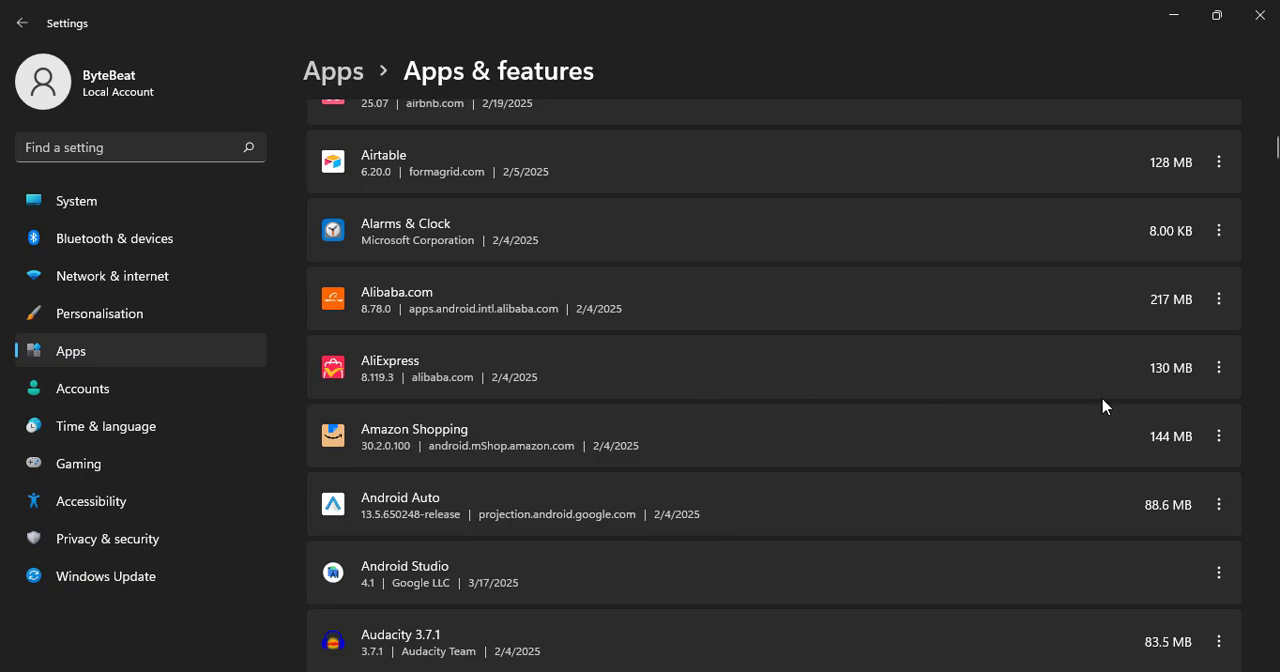
left_click(1219, 368)
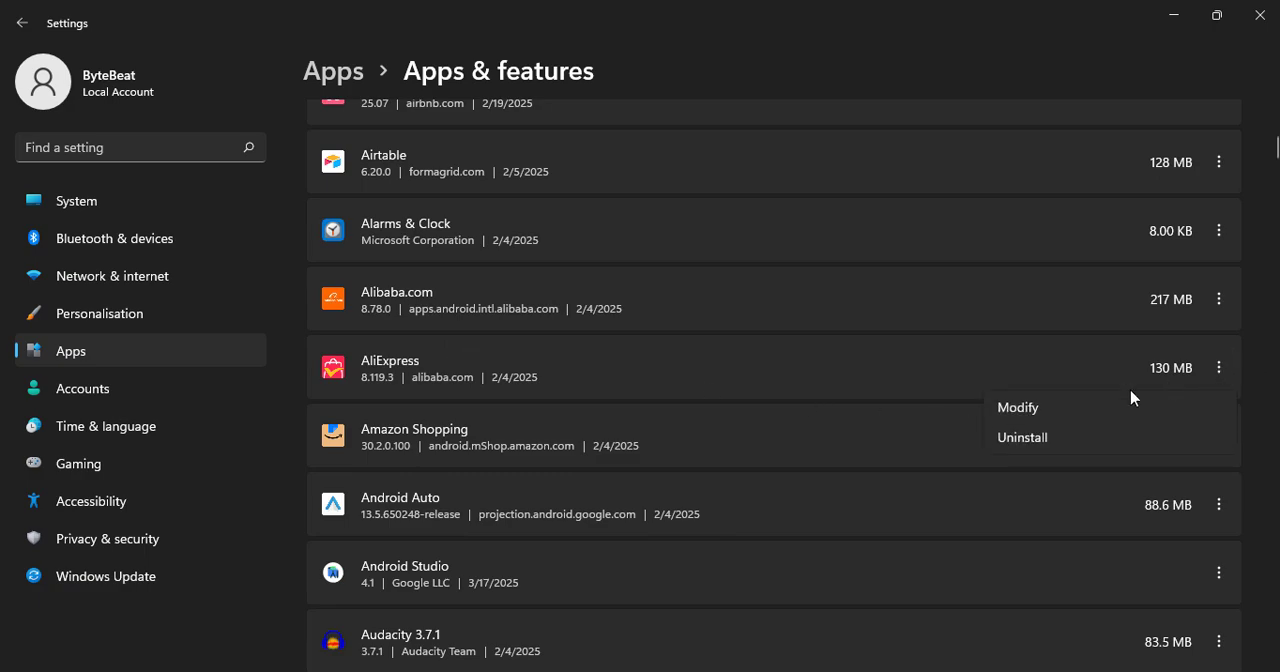
left_click(851, 374)
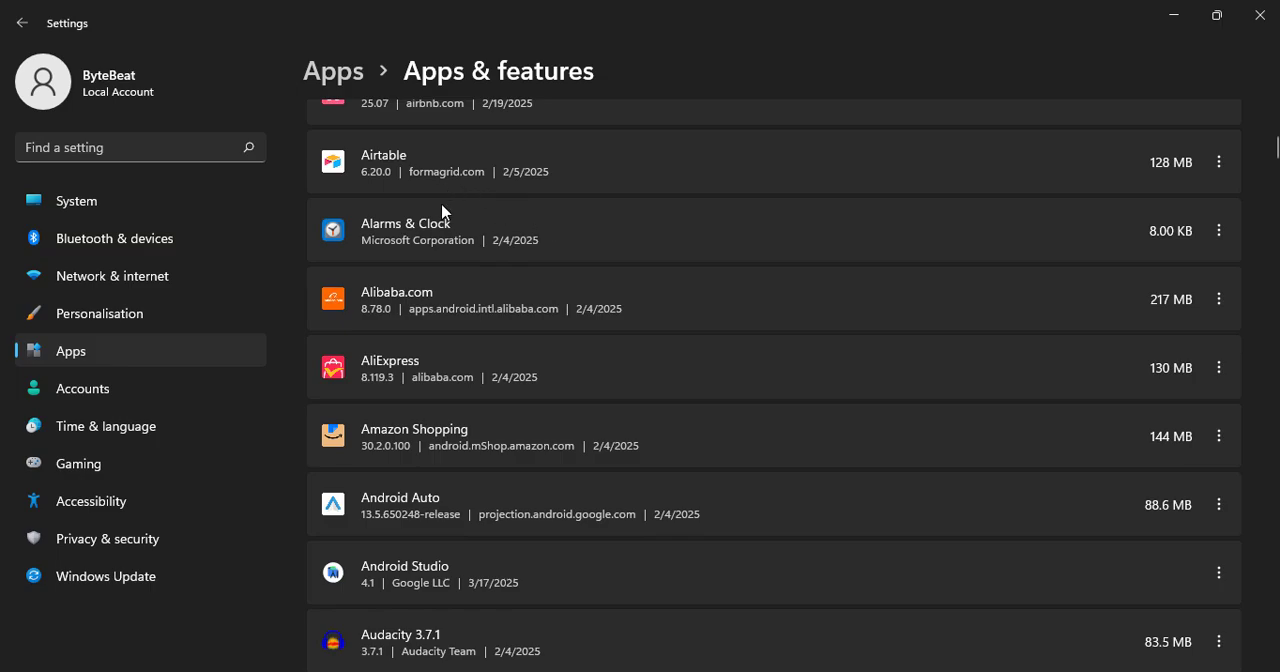
- Open the Recovery page in the System settings to show the reset and advanced startup options
left_click(103, 210)
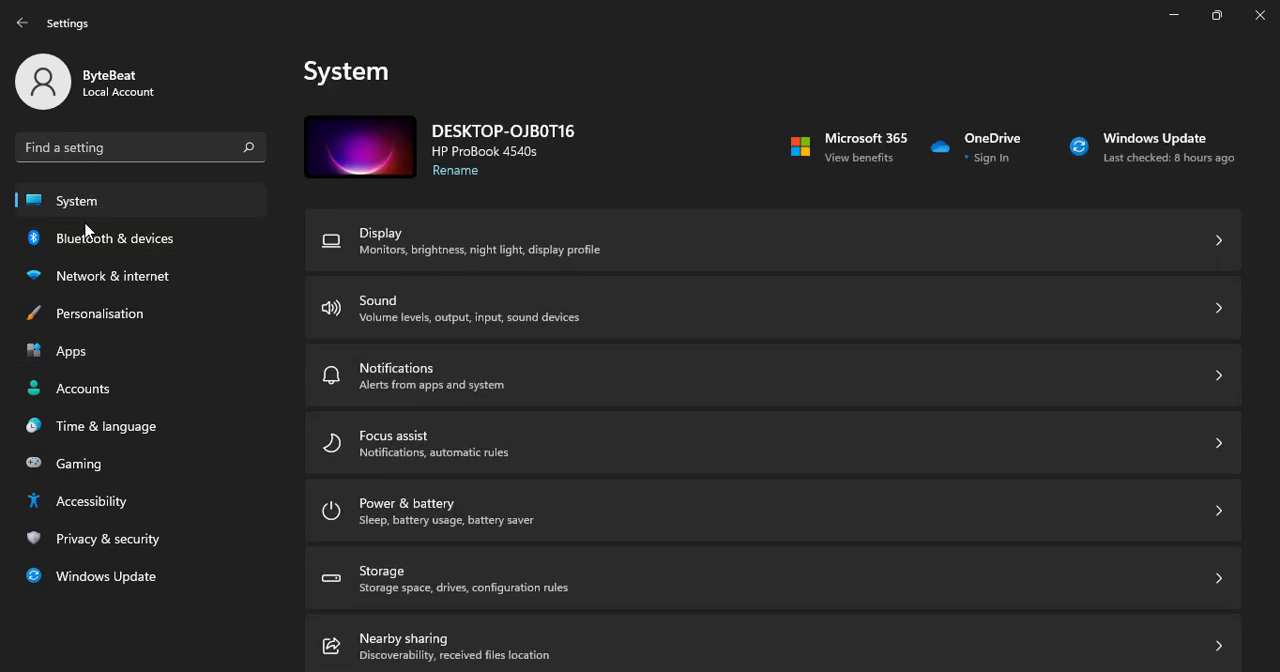
scroll(510, 283, "down", 3)
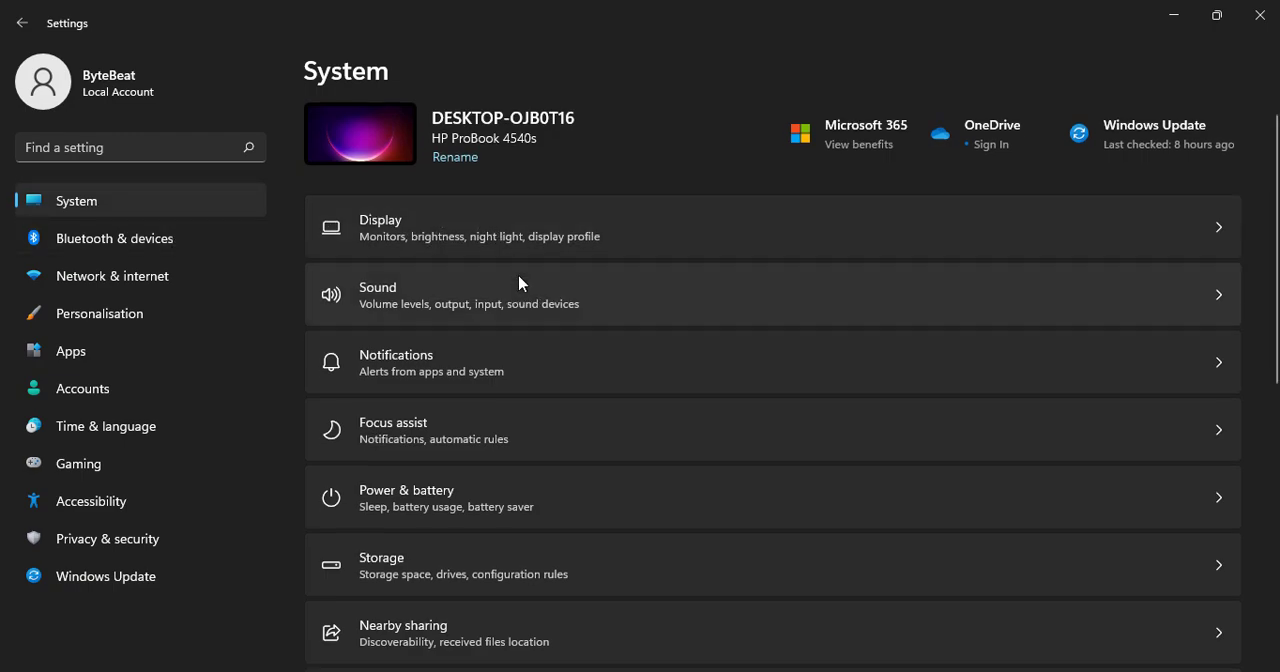
scroll(517, 283, "down", 1)
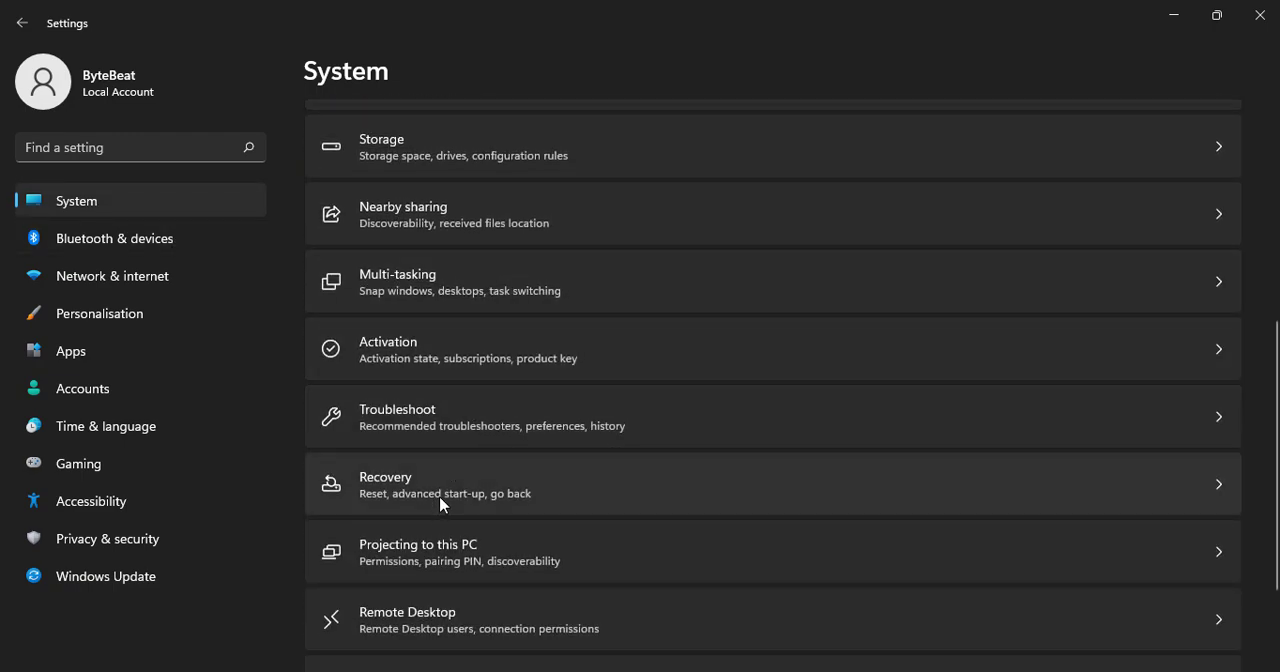
left_click(508, 487)
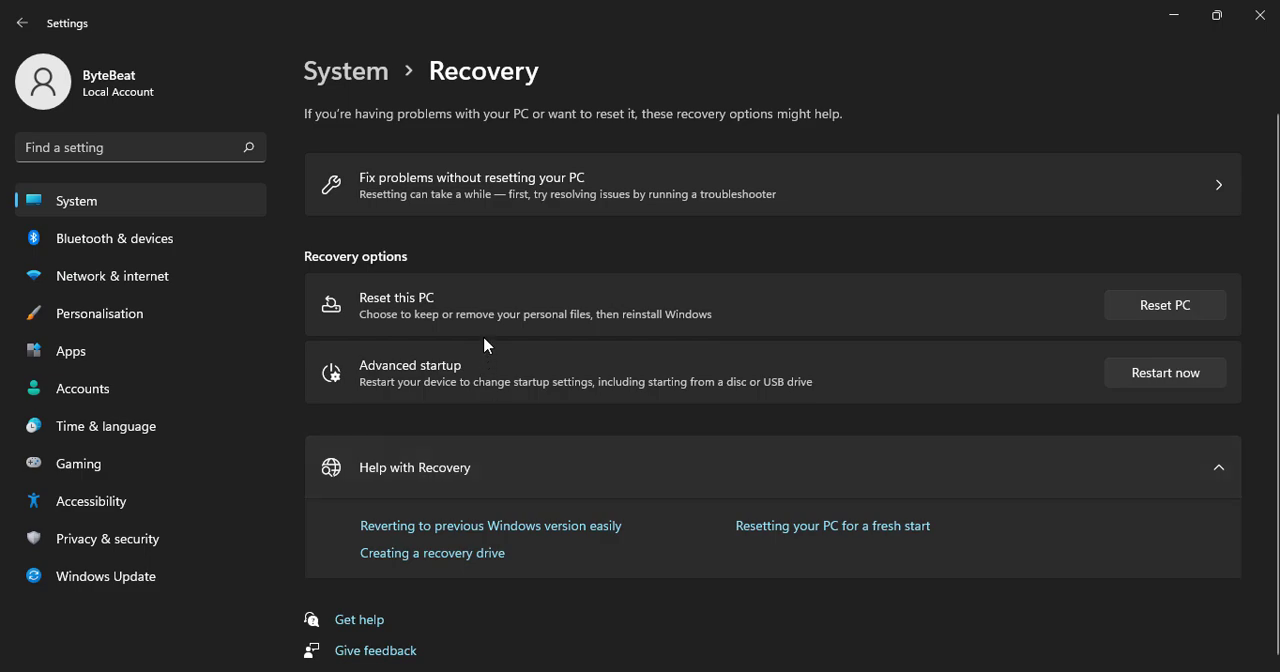